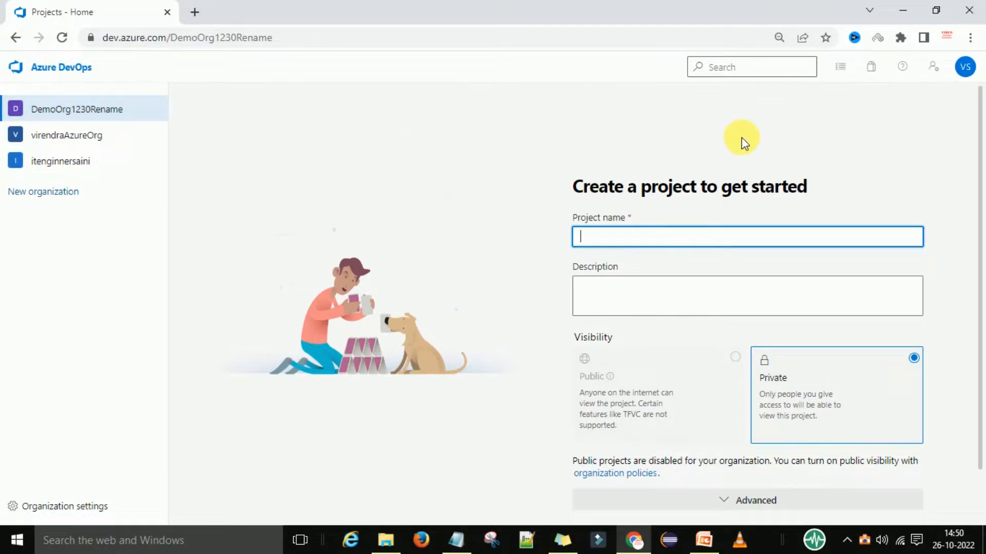
# Name the new project Demoproject1230 with description 'This is demo project', keeping Private visibility.
pyautogui.scroll(-1, 821, 192)
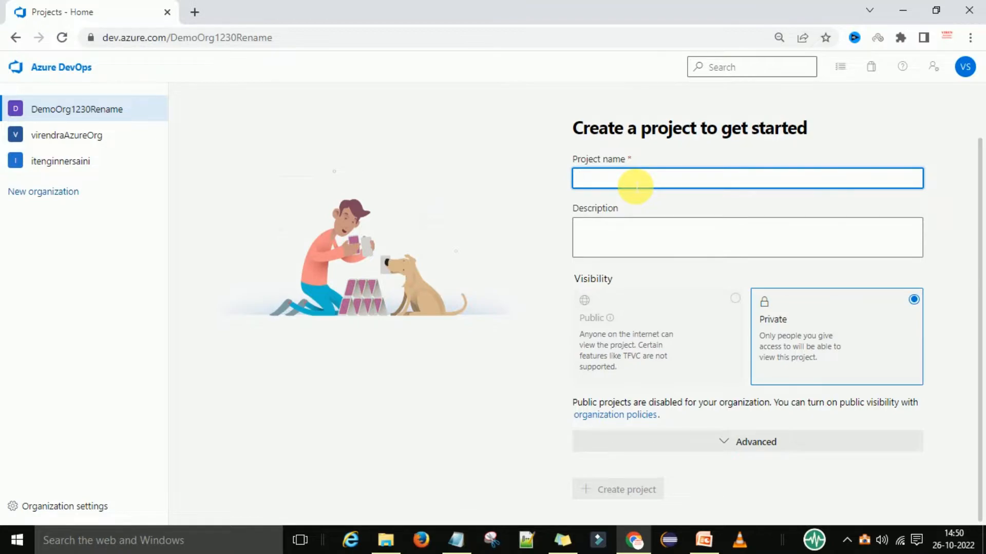
pyautogui.write('Demopr')
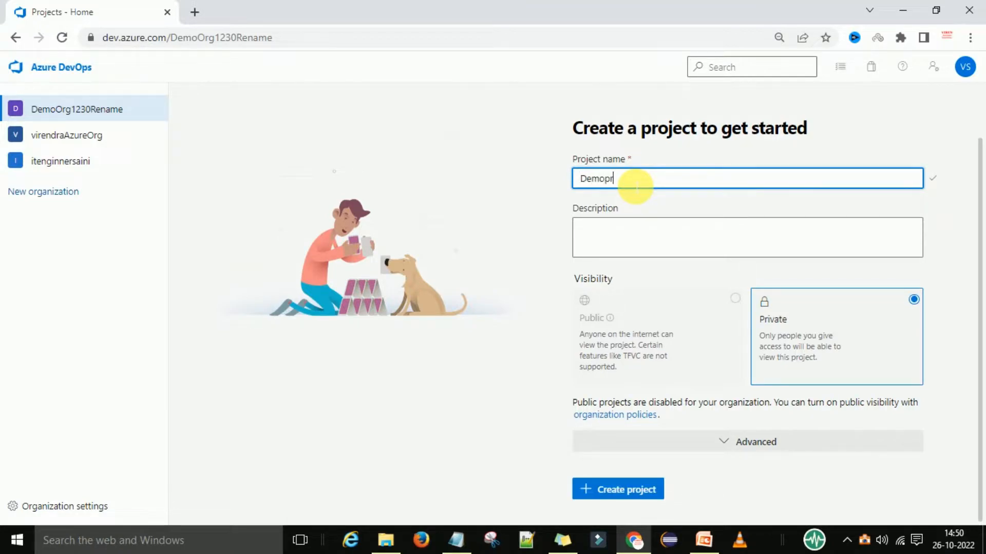
pyautogui.press('BackSpace')
pyautogui.write('roject1230')
pyautogui.click(606, 240)
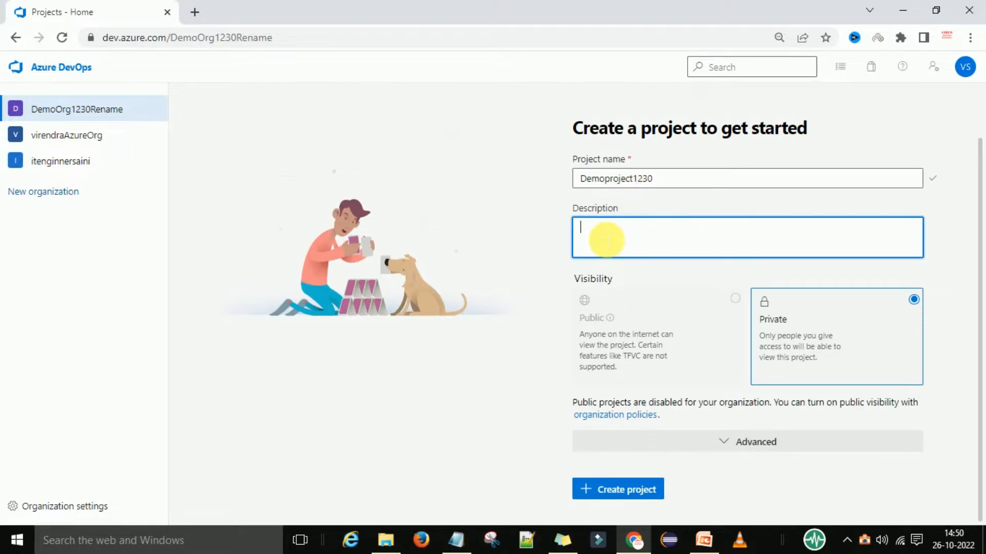
pyautogui.write('This is demo project')
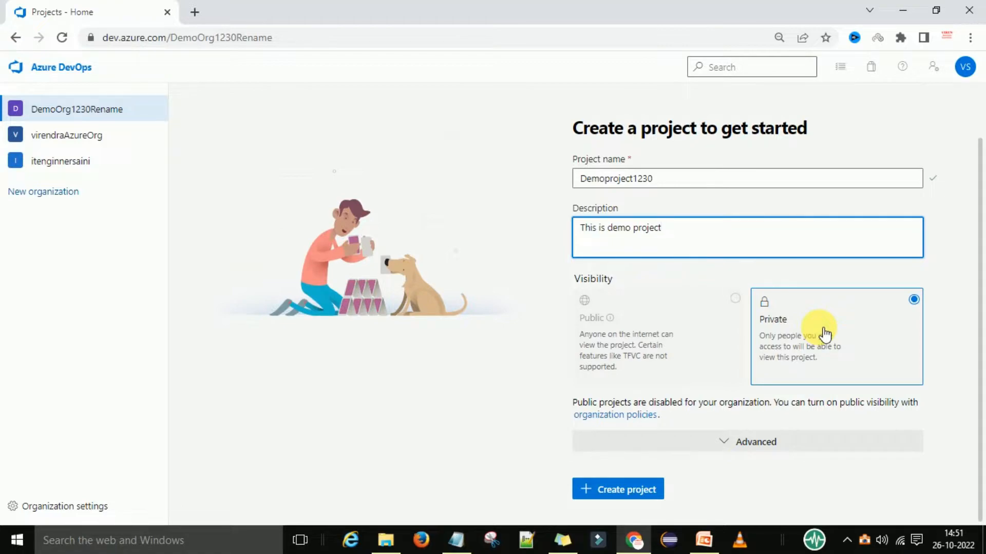
# Show the advanced options, keeping Git version control and the Basic work item process.
pyautogui.click(741, 448)
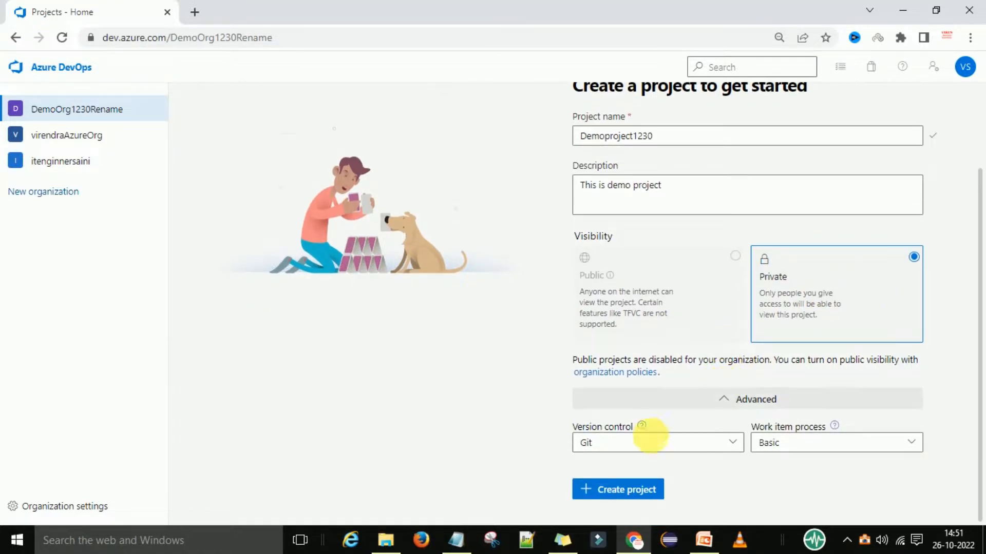
pyautogui.click(609, 441)
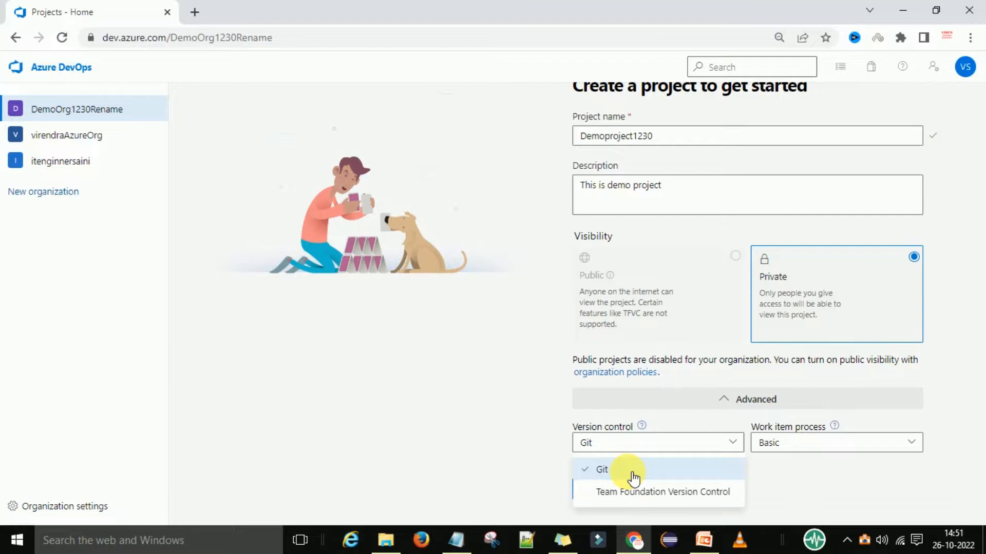
pyautogui.click(632, 473)
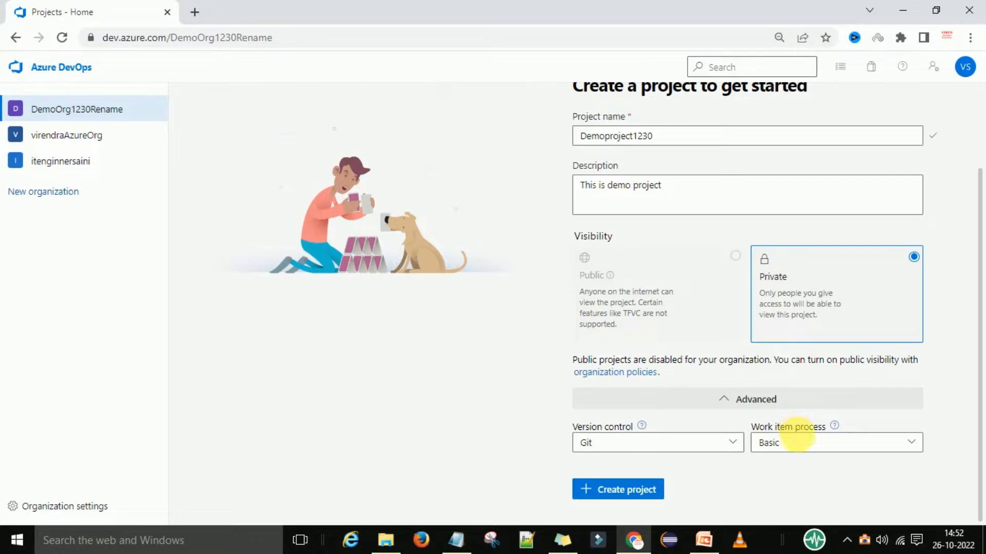
pyautogui.click(783, 446)
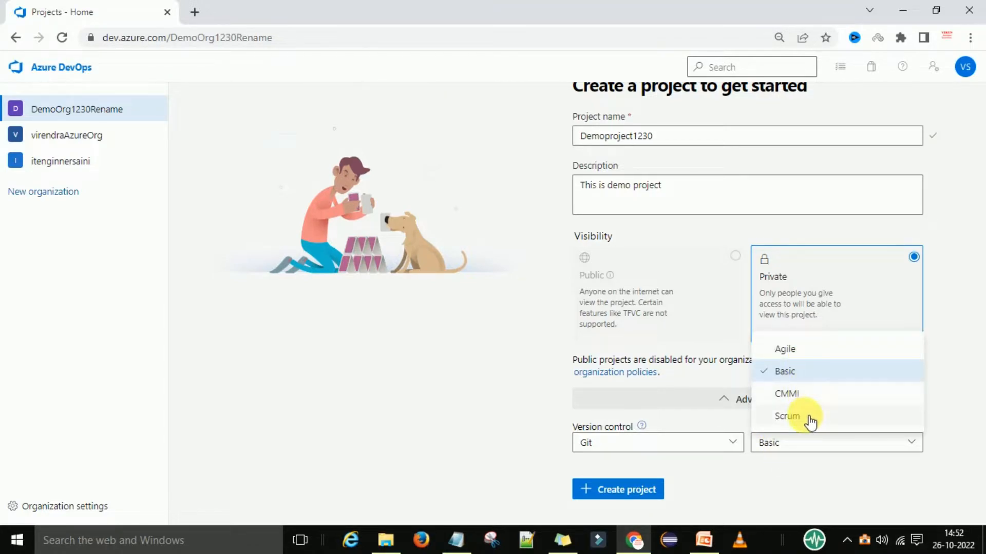
pyautogui.click(779, 454)
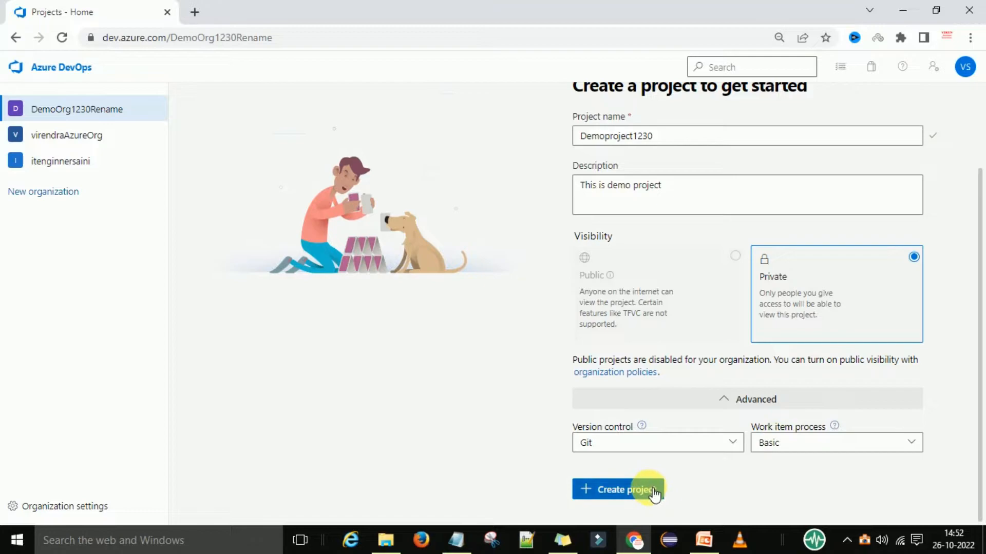
# Create the private project Demoproject1230 and view its Summary page.
pyautogui.click(613, 491)
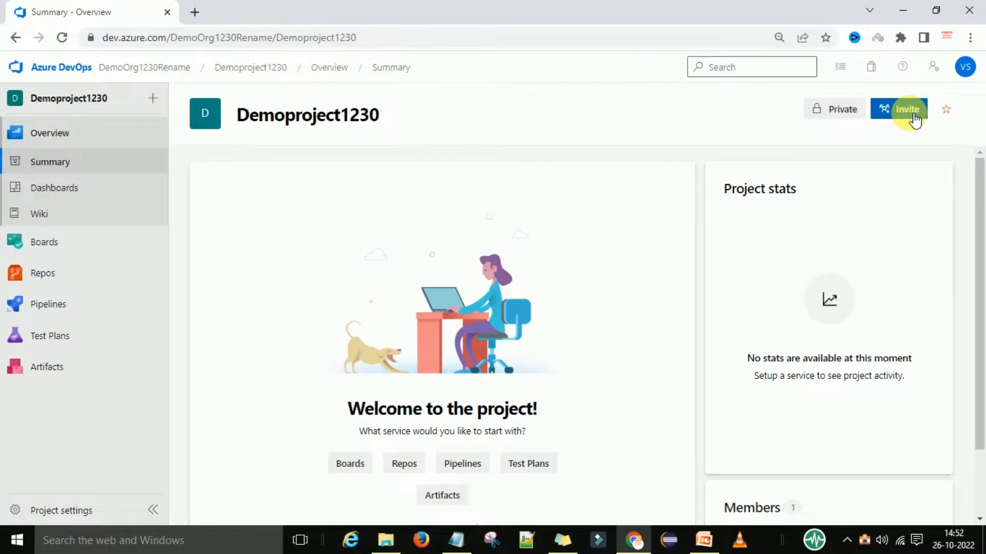
pyautogui.scroll(-2, 600, 319)
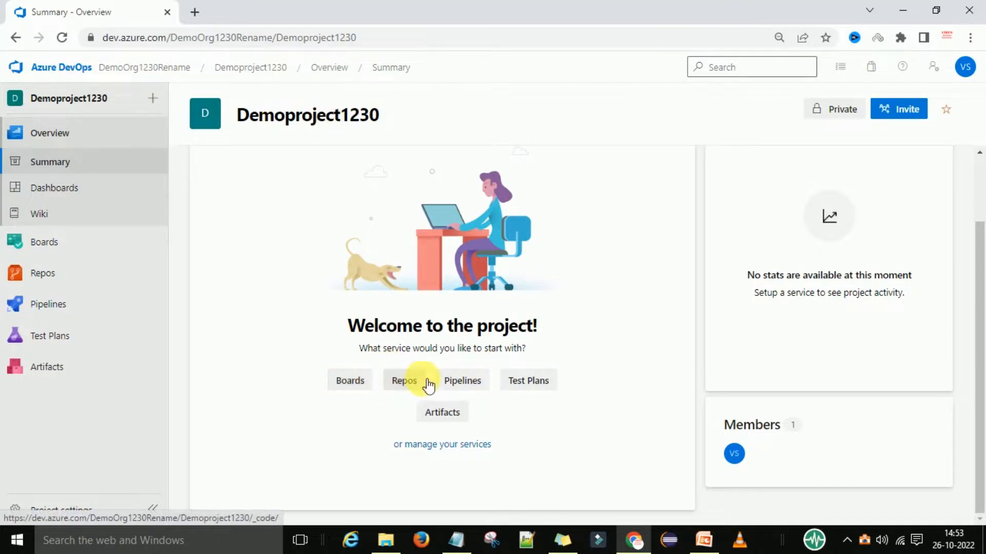
pyautogui.click(473, 384)
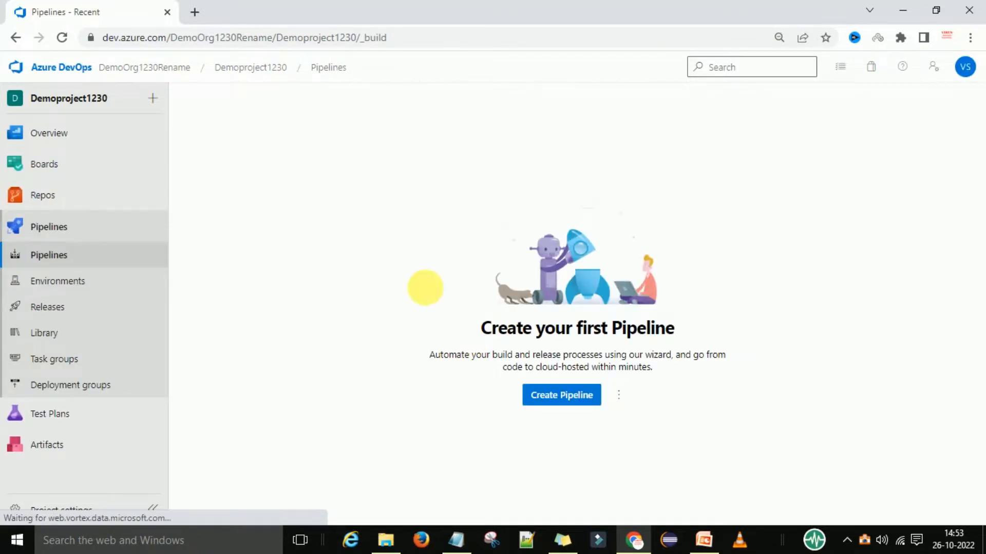
pyautogui.click(565, 398)
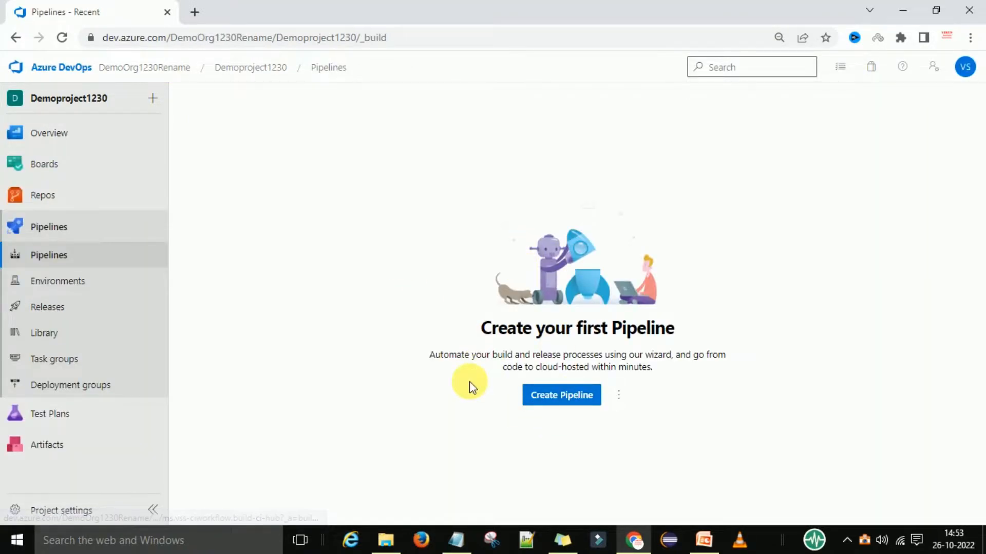
pyautogui.click(232, 72)
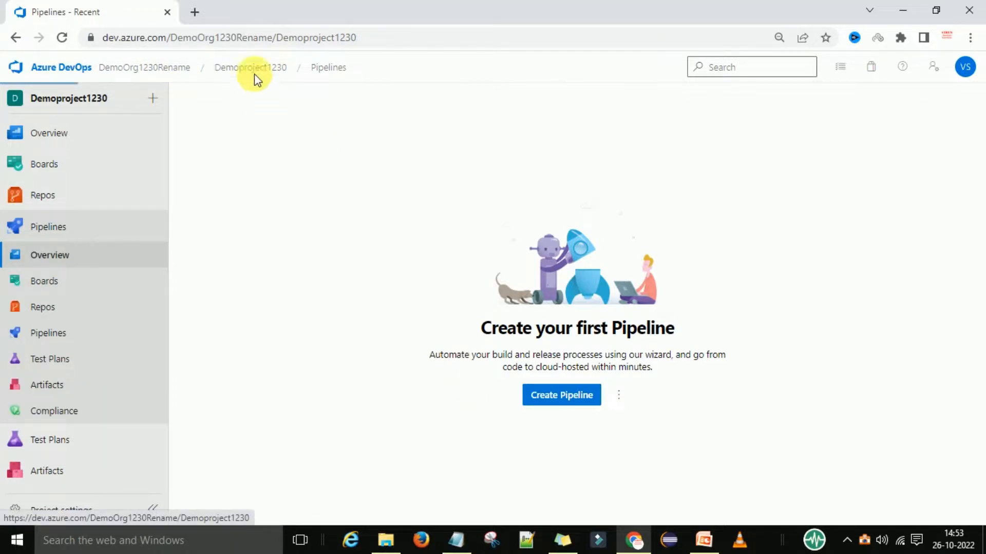
pyautogui.scroll(-2, 409, 390)
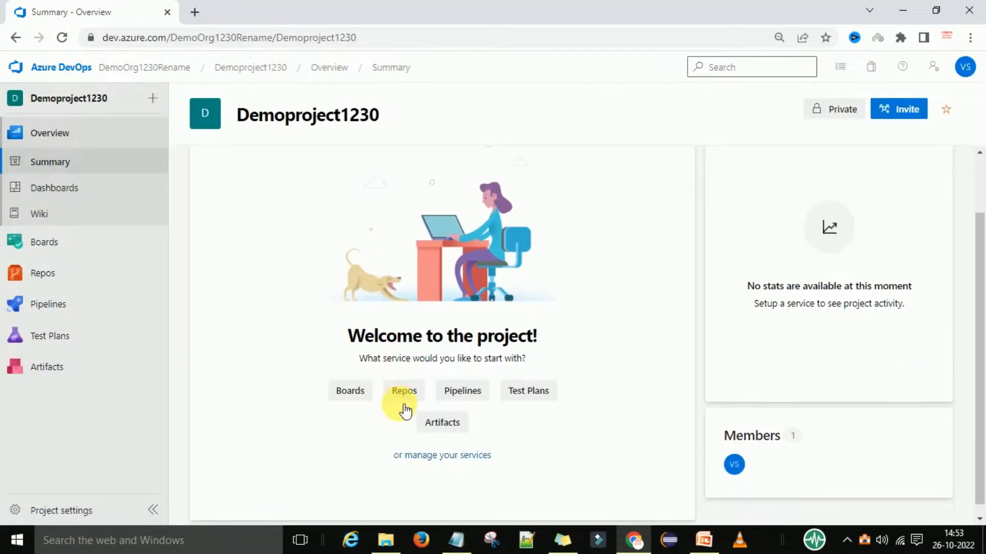
pyautogui.click(406, 393)
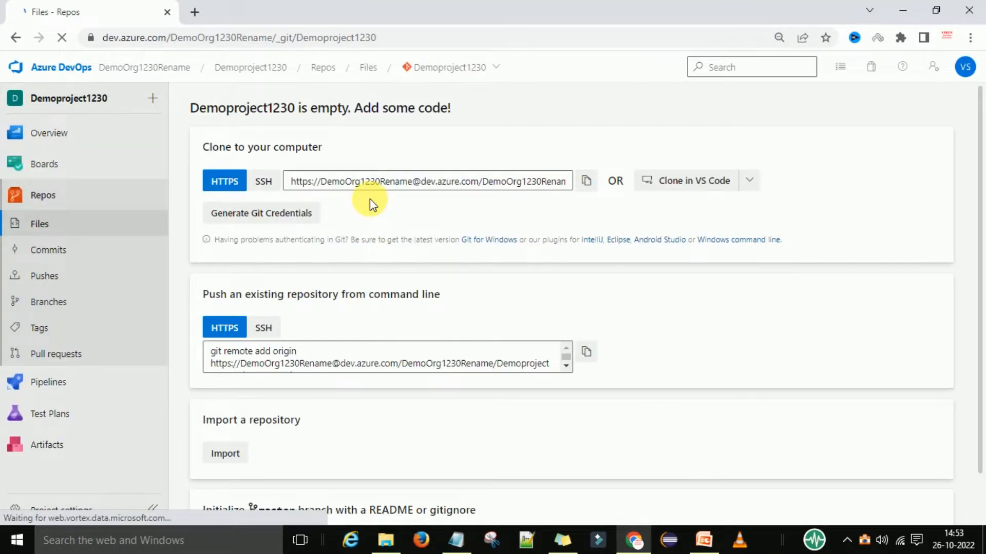
pyautogui.click(251, 67)
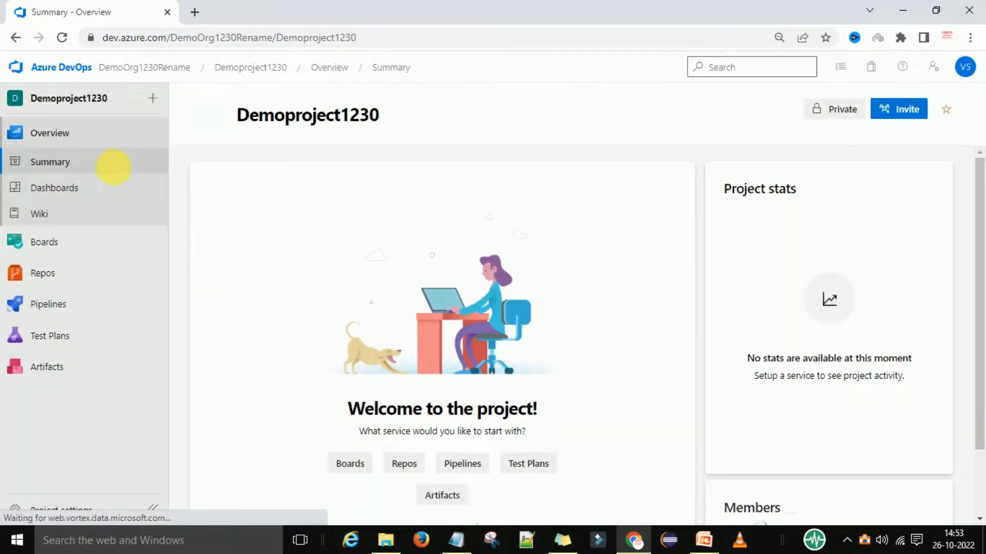
pyautogui.moveTo(74, 241)
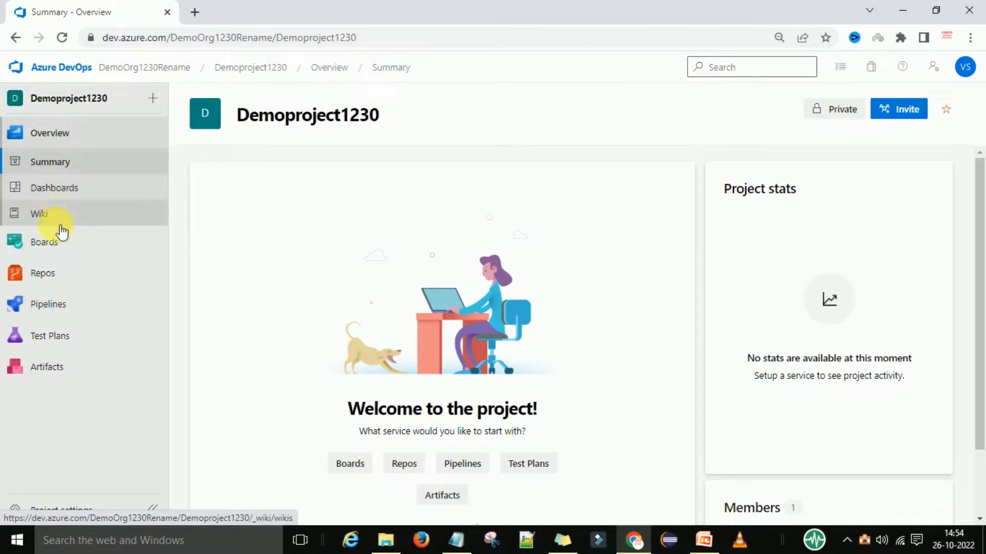
pyautogui.moveTo(60, 318)
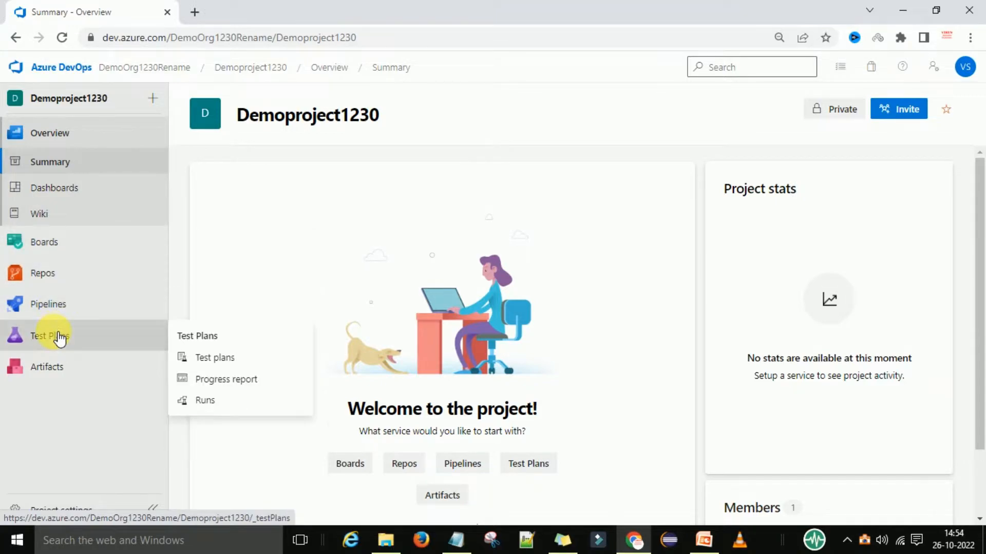
pyautogui.moveTo(94, 264)
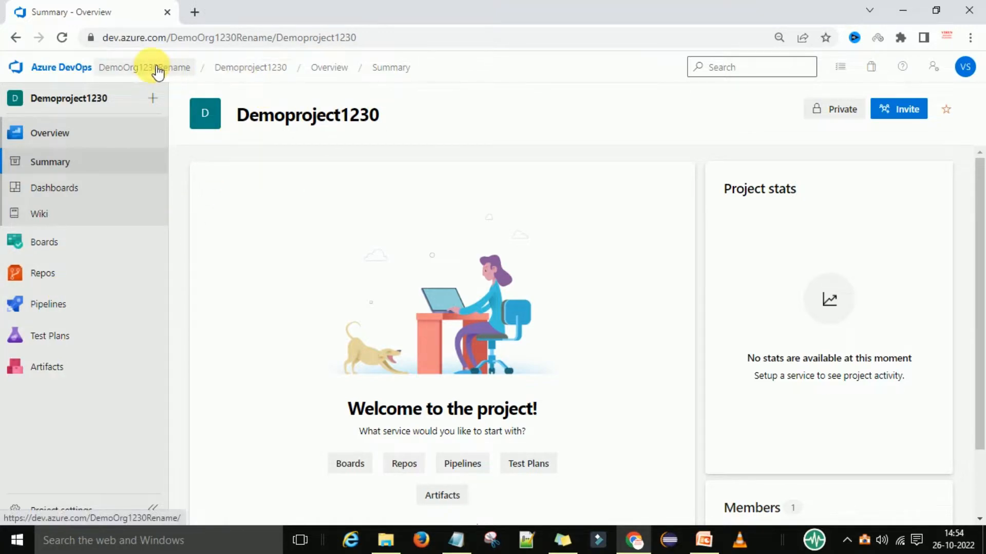
# Turn on the organization's Allow public projects policy, then return to the projects home.
pyautogui.click(149, 71)
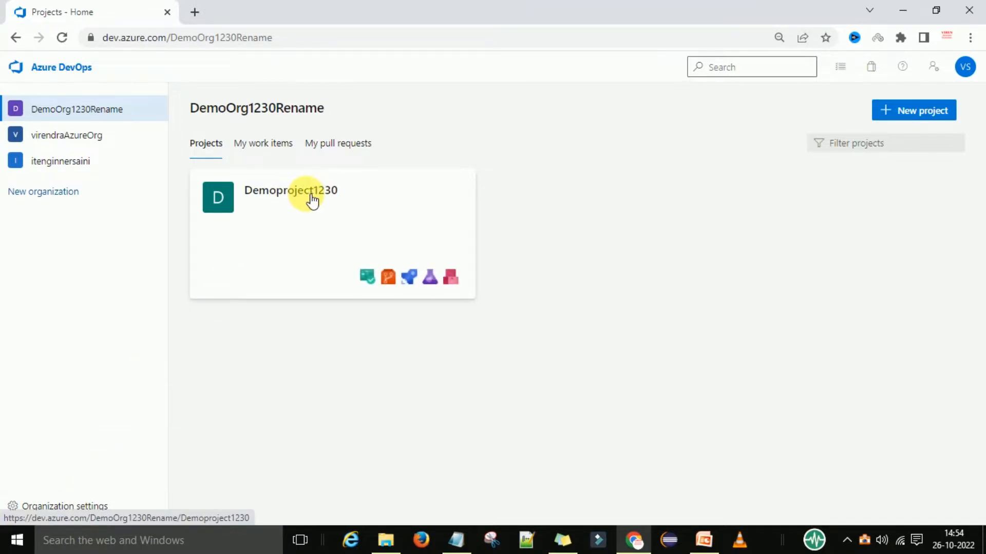
pyautogui.click(60, 508)
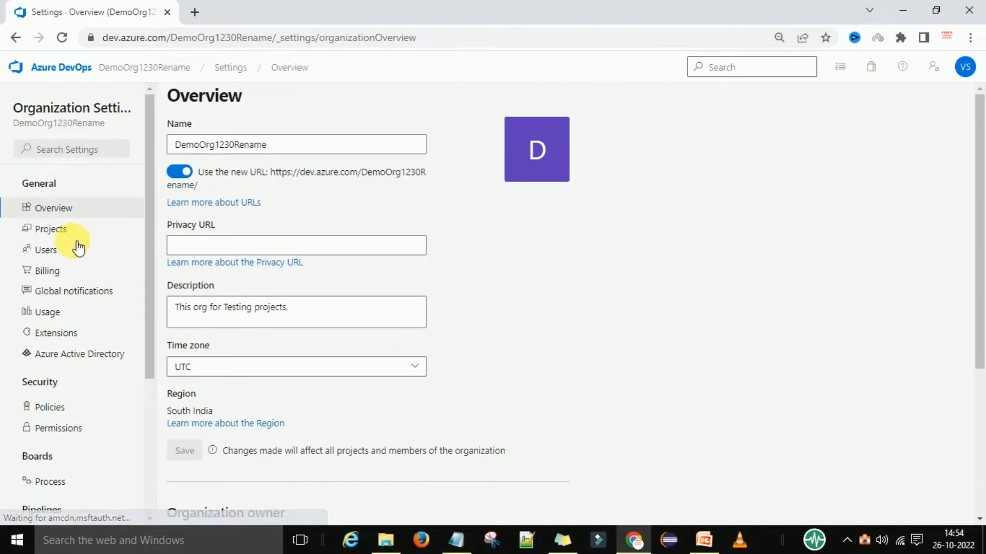
pyautogui.scroll(-2, 101, 331)
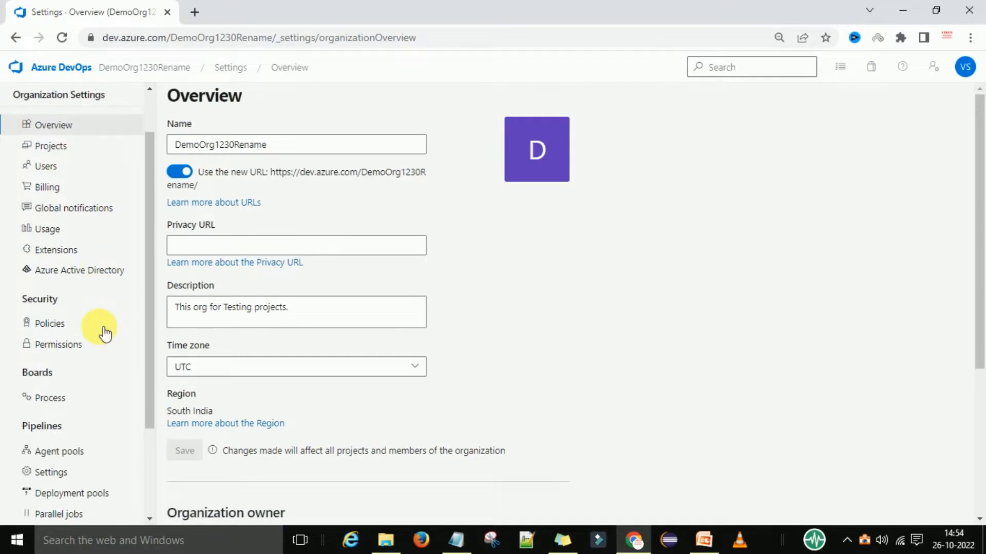
pyautogui.click(54, 325)
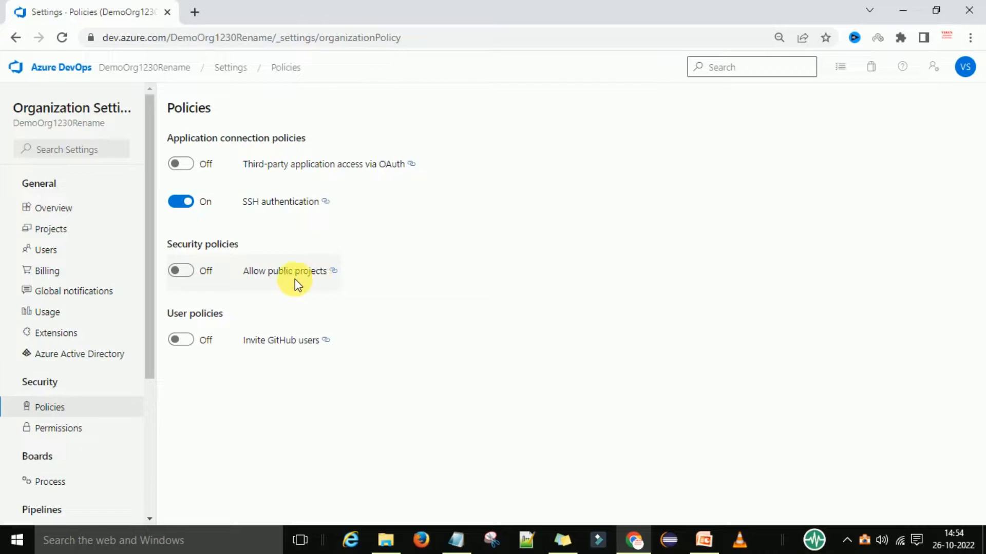
pyautogui.click(196, 276)
pyautogui.click(616, 355)
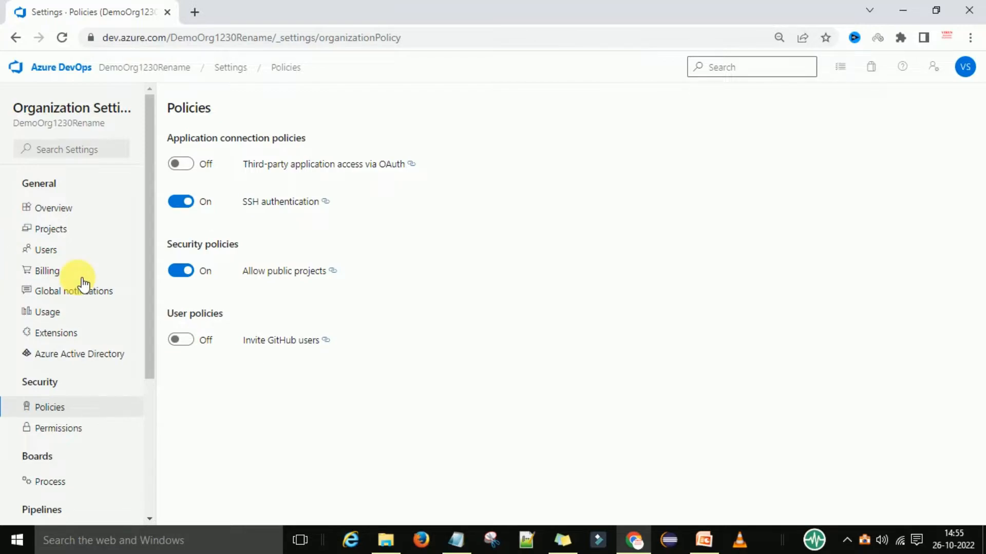
pyautogui.click(121, 77)
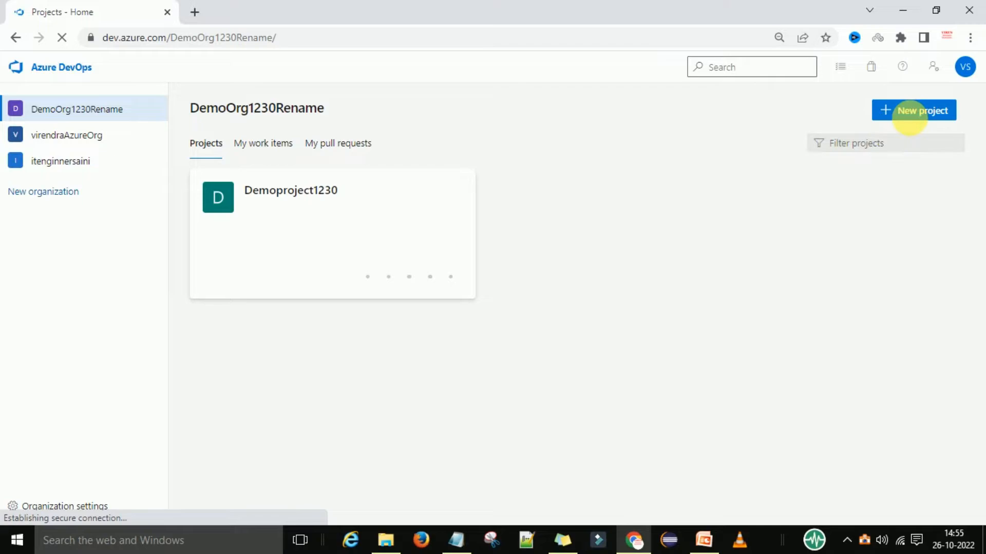
# Create a second project, demopublicproject, with Public visibility.
pyautogui.click(930, 113)
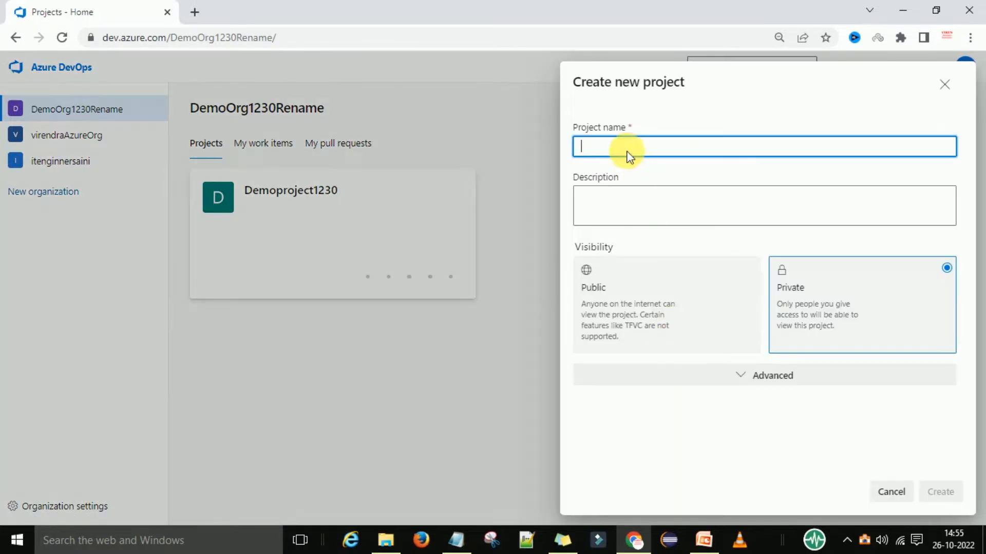
pyautogui.write('demopublicproject')
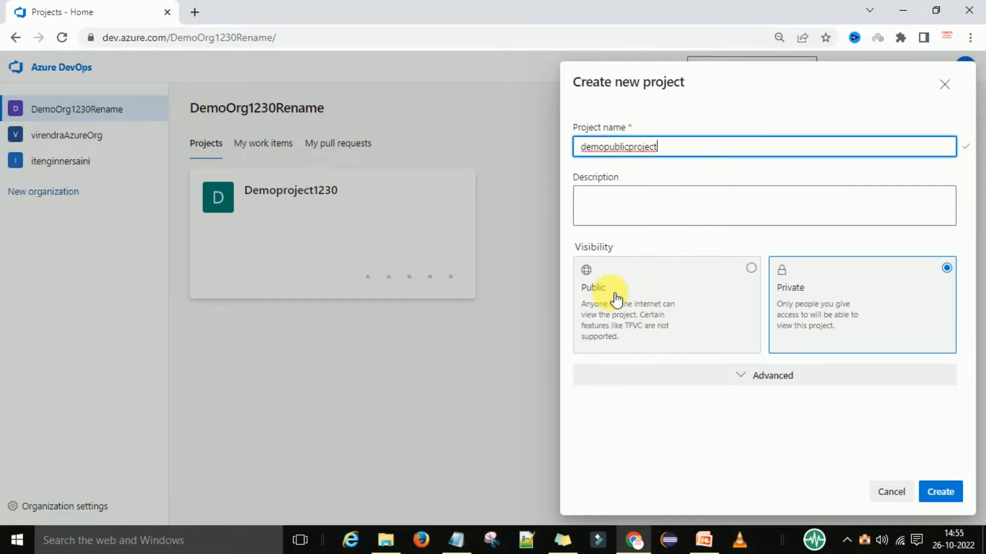
pyautogui.click(749, 270)
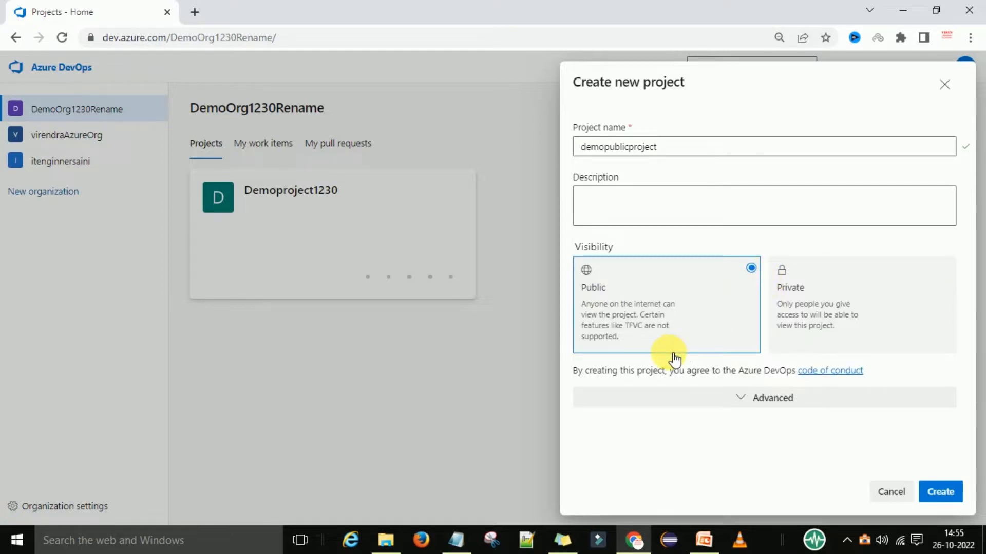
pyautogui.click(741, 405)
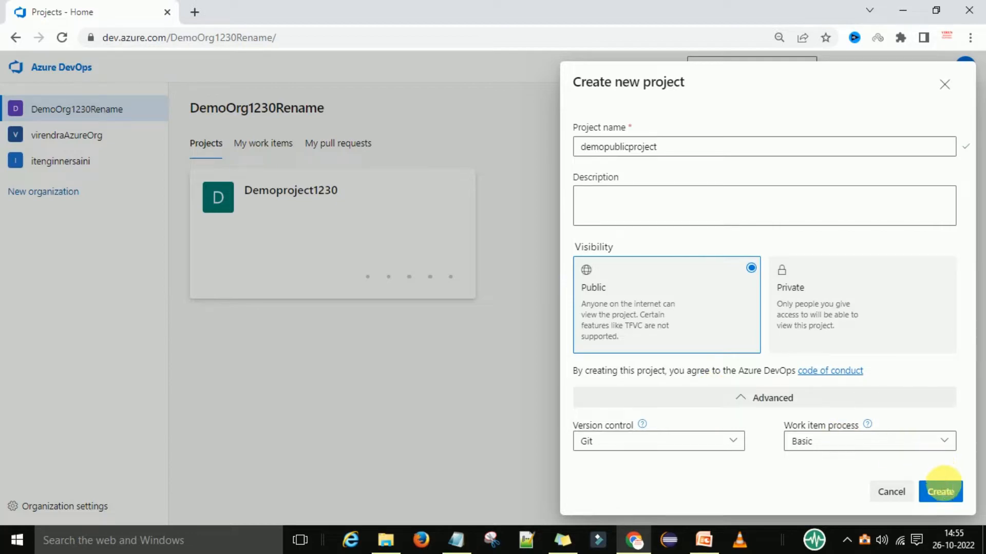
pyautogui.click(942, 488)
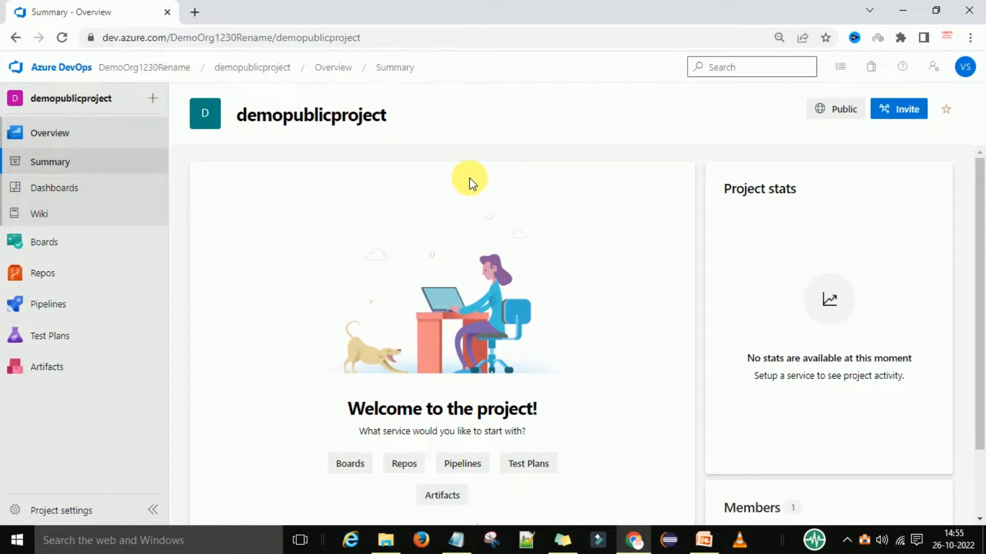
# Star demopublicproject as a favourite and return to the DemoOrg1230Rename projects list.
pyautogui.moveTo(848, 115)
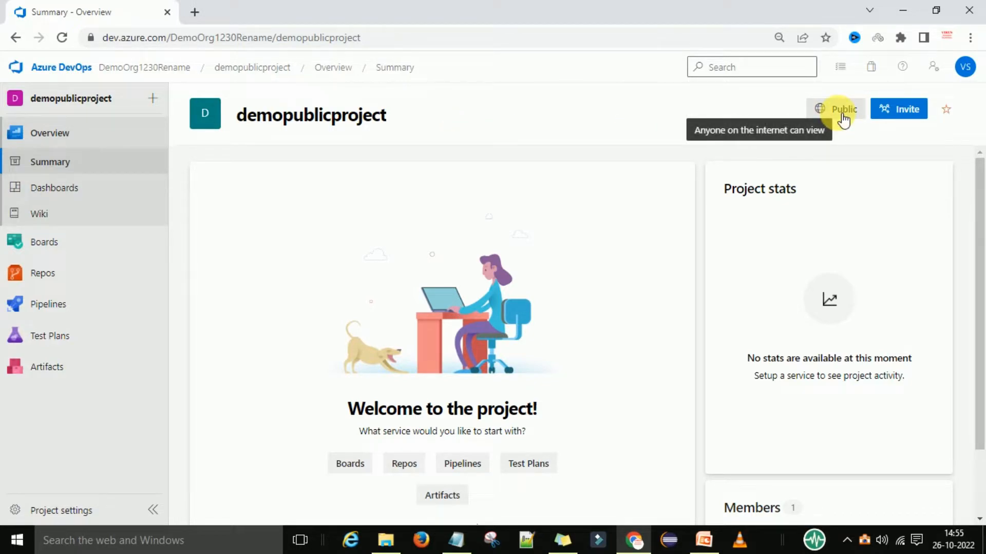
pyautogui.click(947, 110)
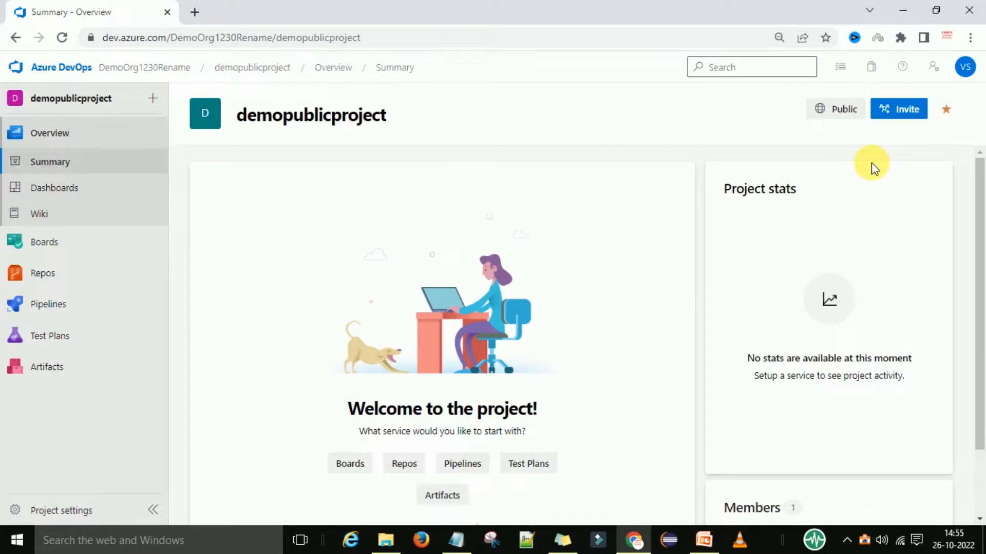
pyautogui.click(105, 70)
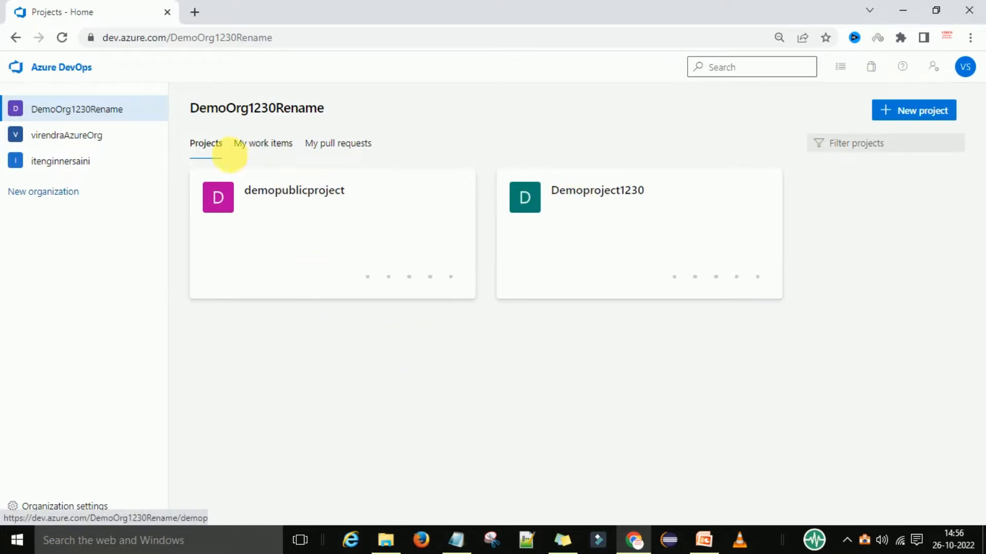
# Open Demoproject1230 and go to its Project settings.
pyautogui.click(608, 228)
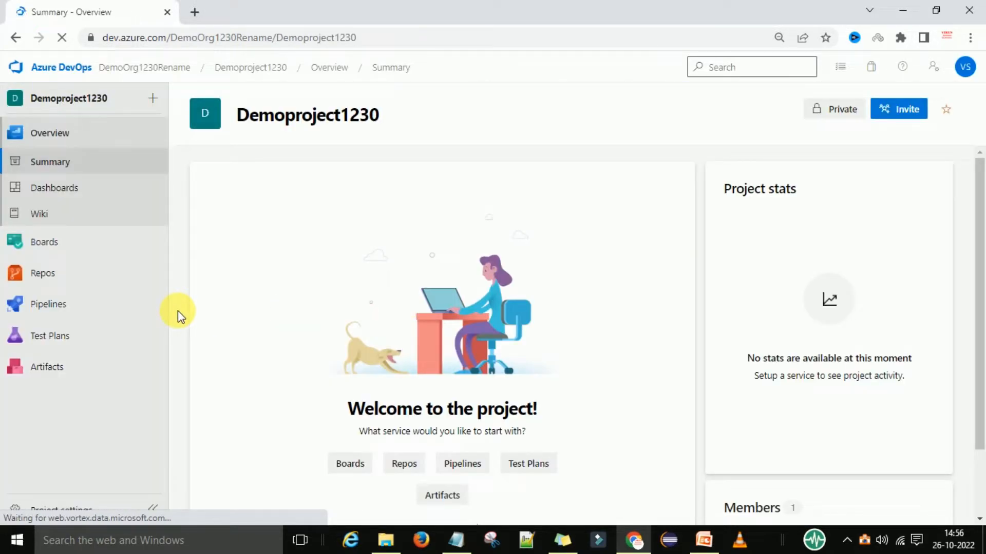
pyautogui.scroll(-2, 180, 310)
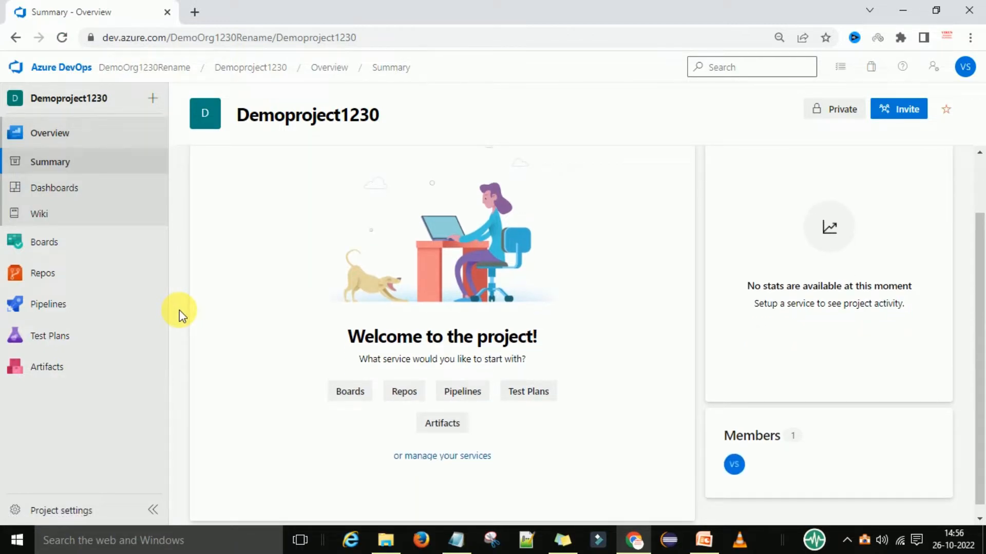
pyautogui.click(68, 515)
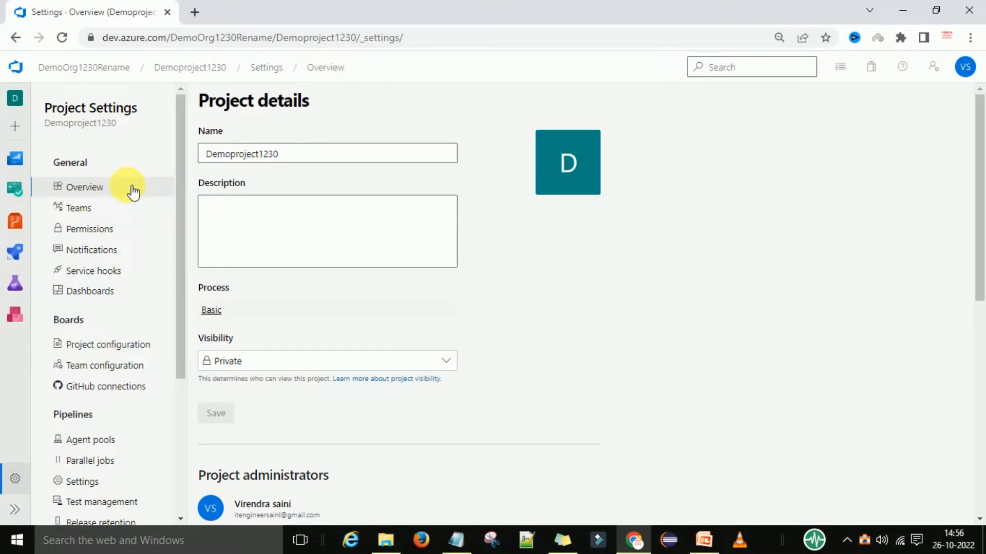
# Save Demoproject1230's description as 'this is test one project', keeping Private visibility.
pyautogui.click(102, 193)
pyautogui.click(333, 162)
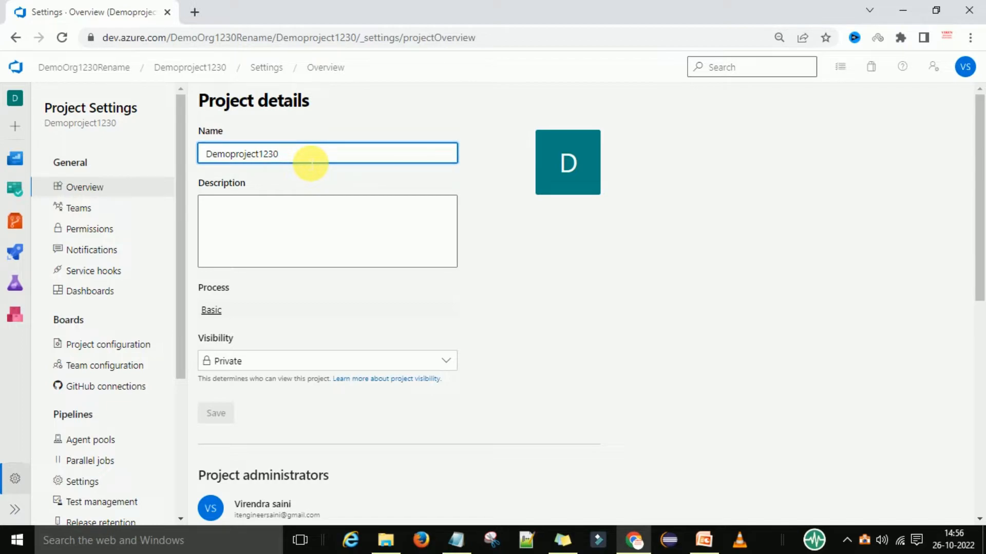
pyautogui.click(283, 221)
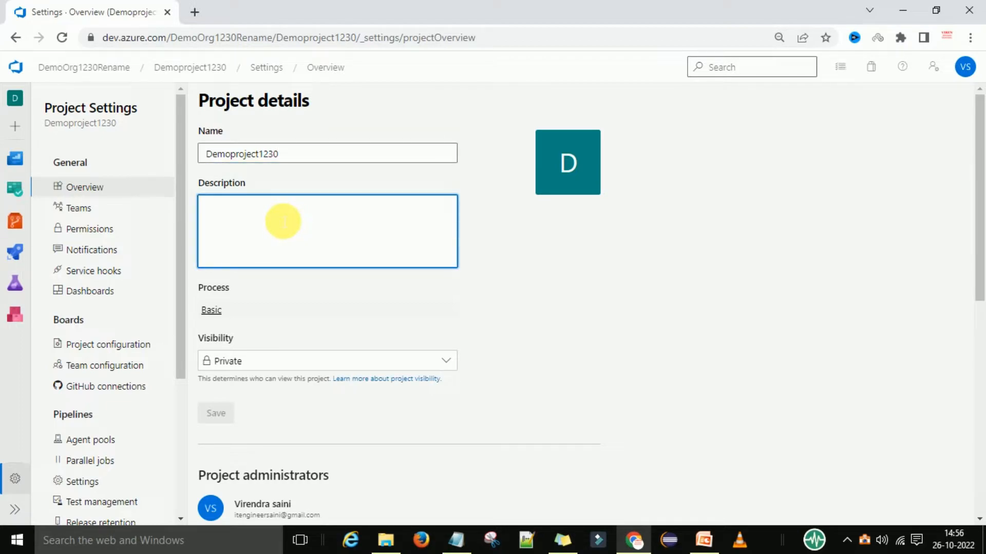
pyautogui.write('this is test one project')
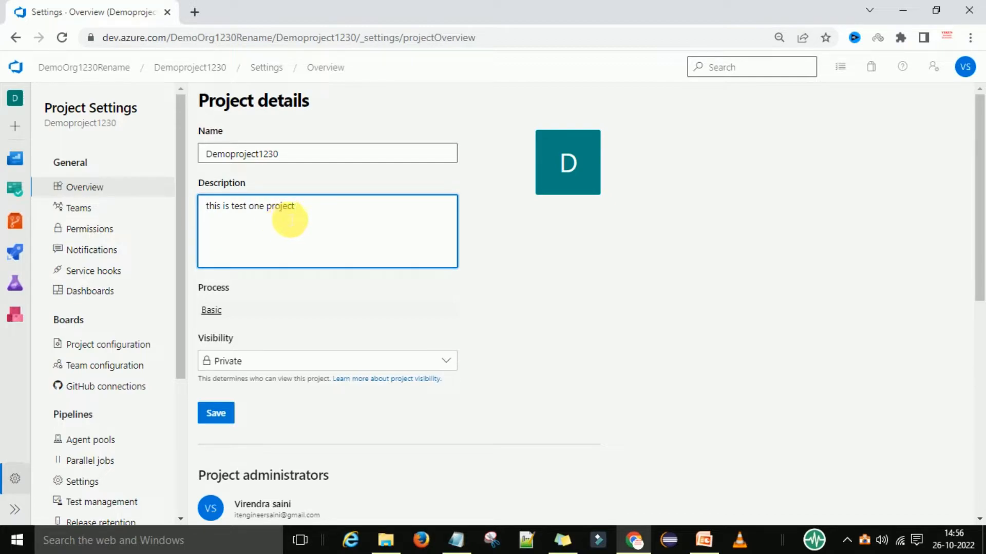
pyautogui.scroll(-1, 314, 282)
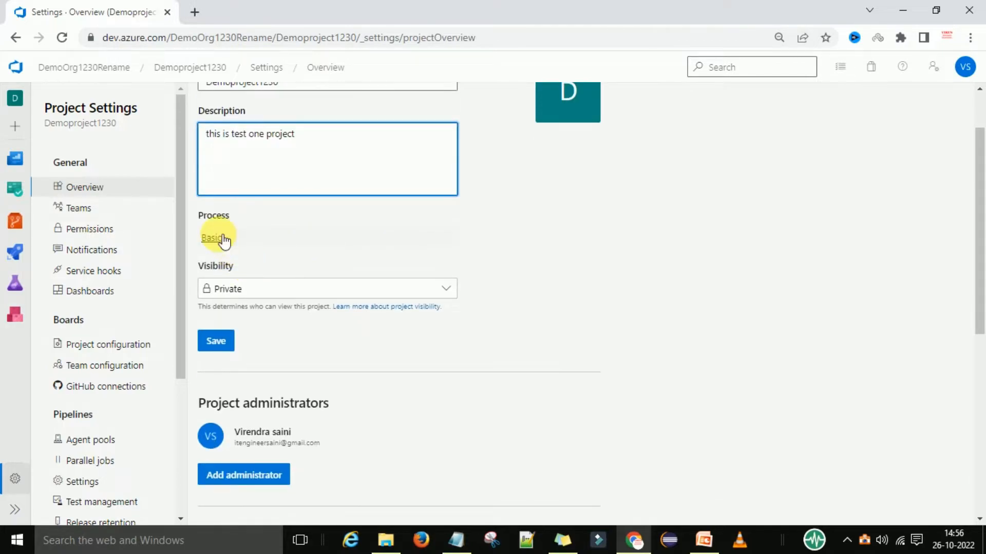
pyautogui.scroll(-1, 319, 238)
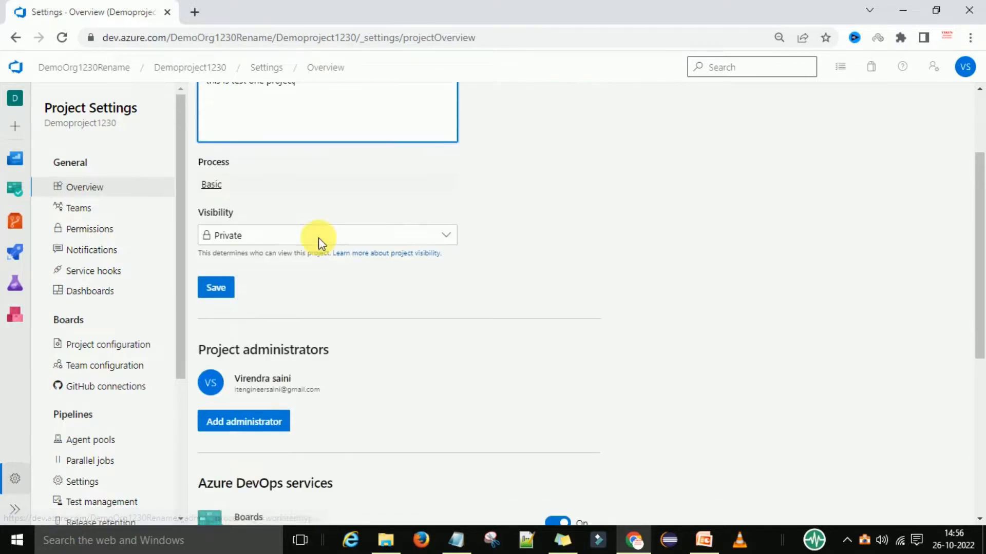
pyautogui.click(251, 218)
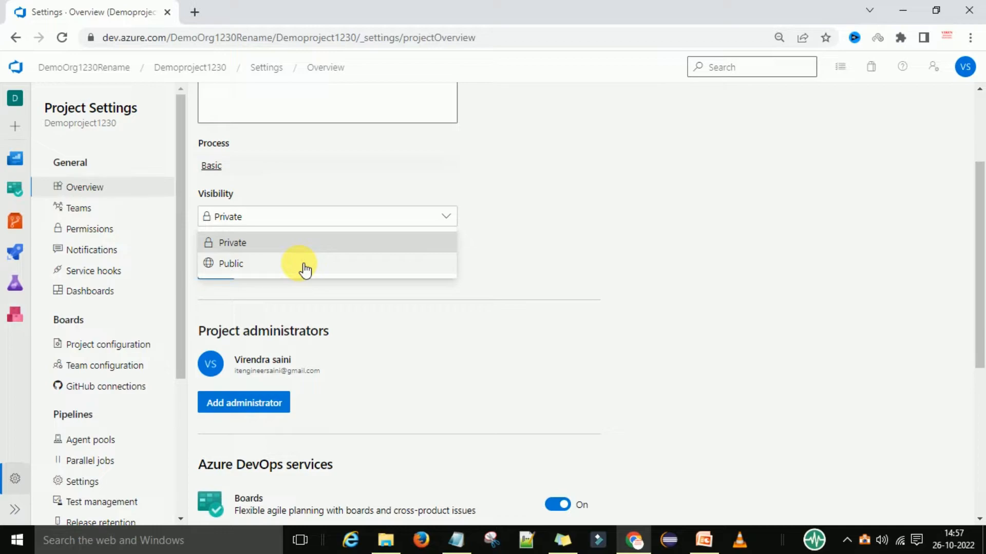
pyautogui.click(296, 225)
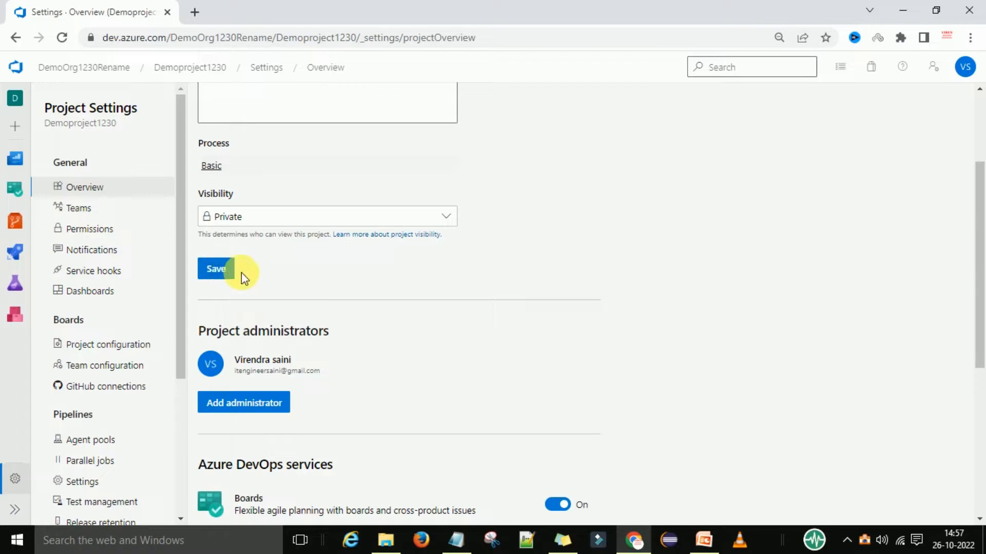
pyautogui.click(223, 277)
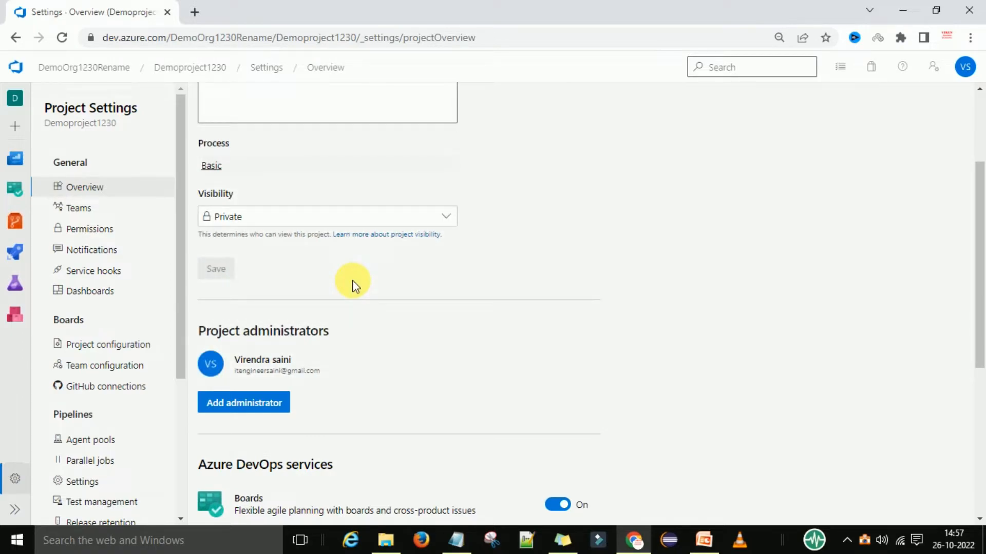
pyautogui.scroll(-2, 353, 284)
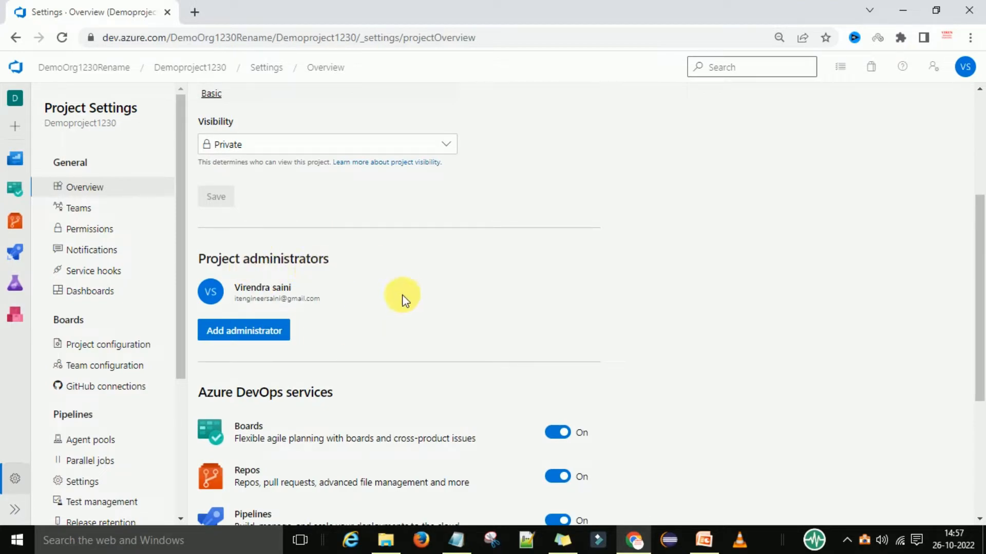
pyautogui.scroll(-2, 417, 282)
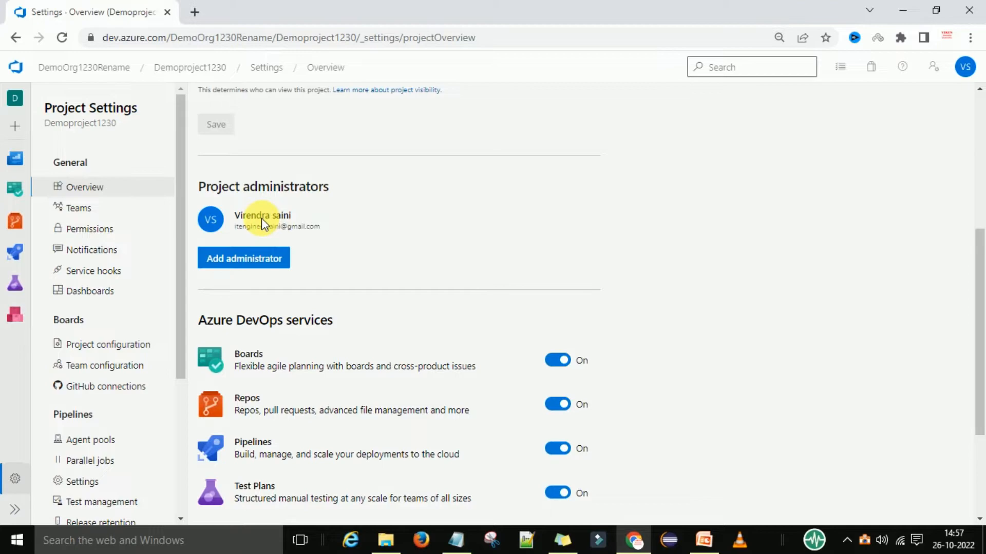
pyautogui.click(267, 261)
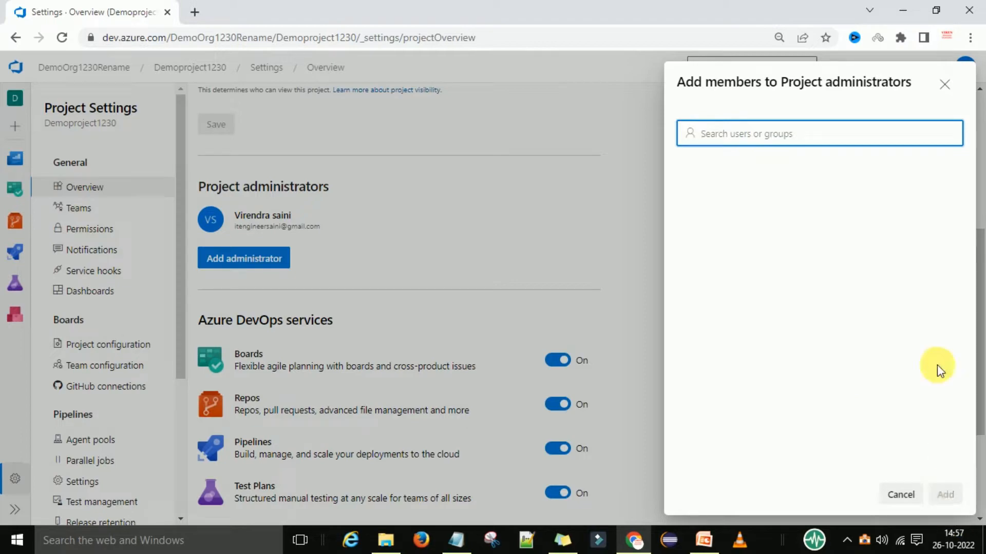
pyautogui.click(943, 85)
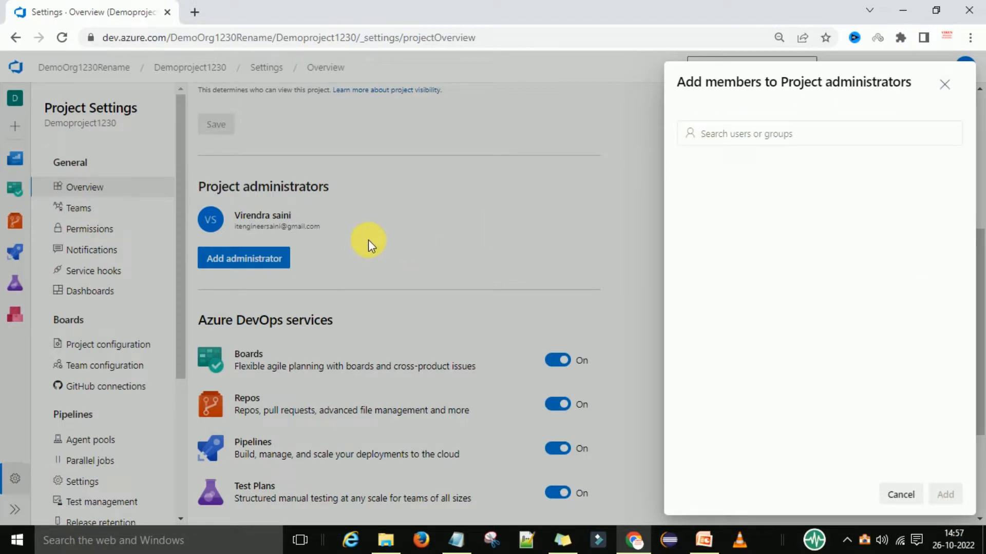
pyautogui.click(943, 85)
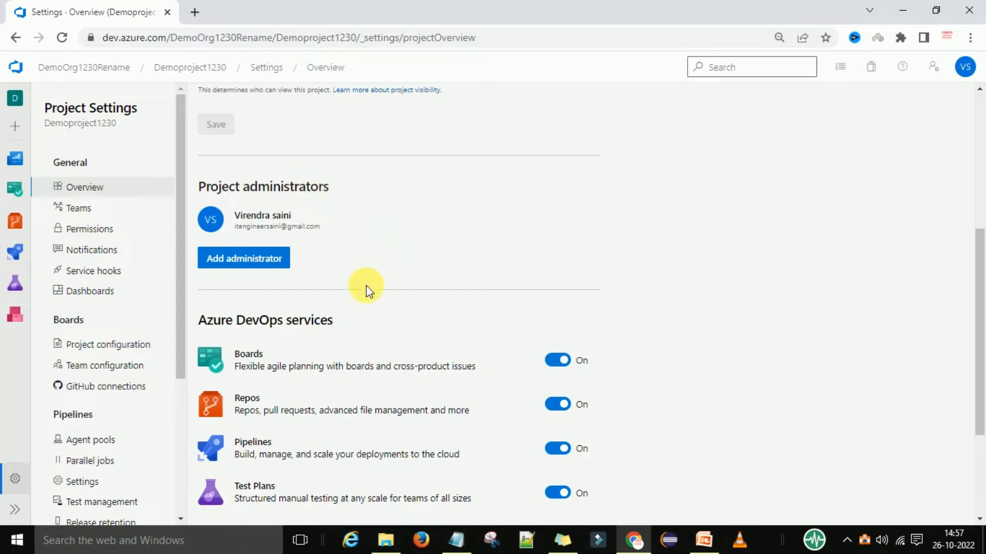
# Turn off the Artifacts and Test Plans services, confirming each removal.
pyautogui.scroll(-2, 366, 285)
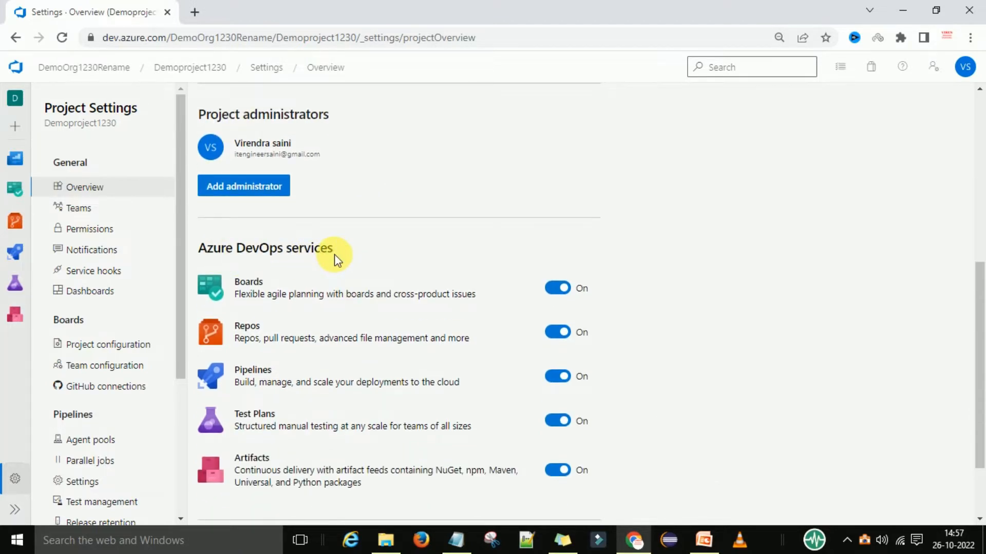
pyautogui.scroll(-2, 335, 254)
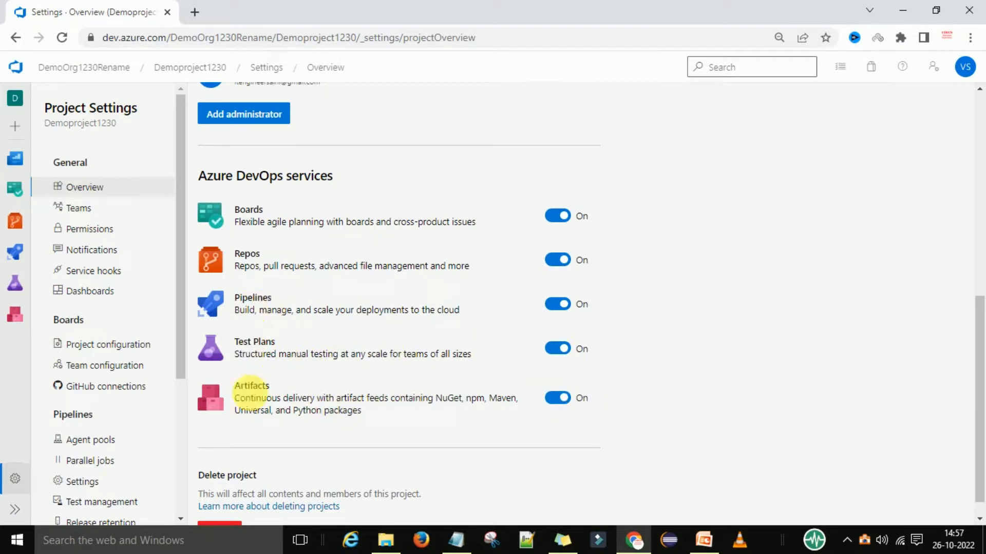
pyautogui.scroll(-1, 300, 378)
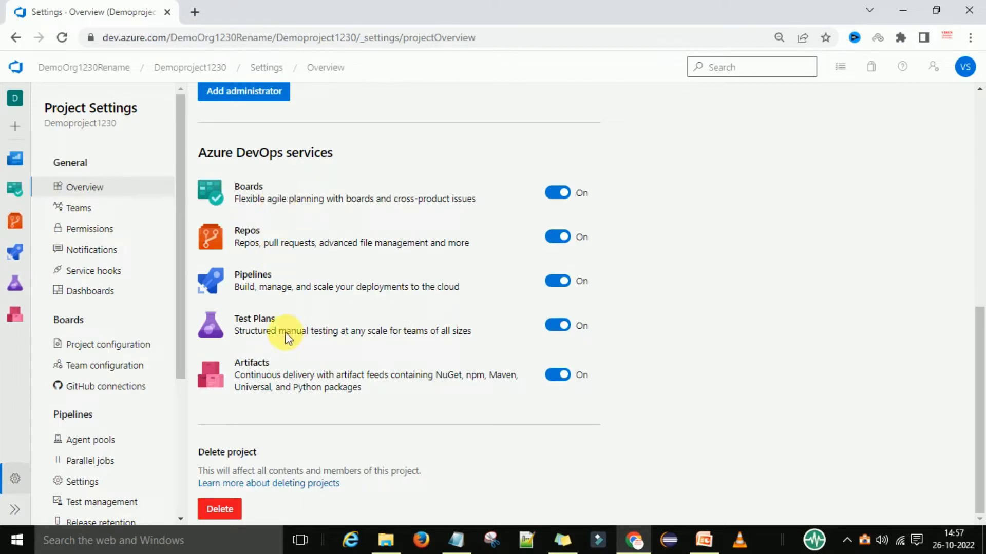
pyautogui.click(558, 375)
pyautogui.click(581, 332)
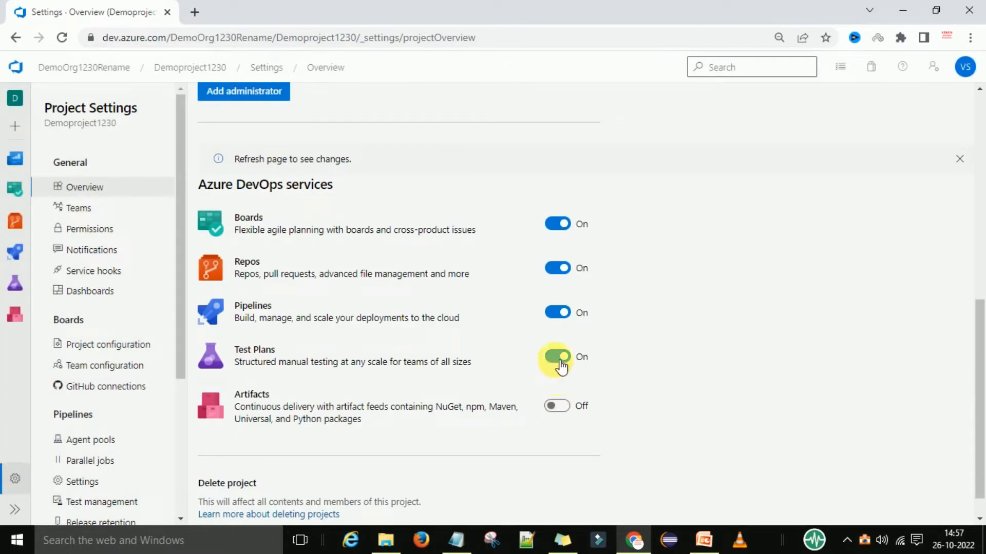
pyautogui.click(560, 361)
pyautogui.click(577, 331)
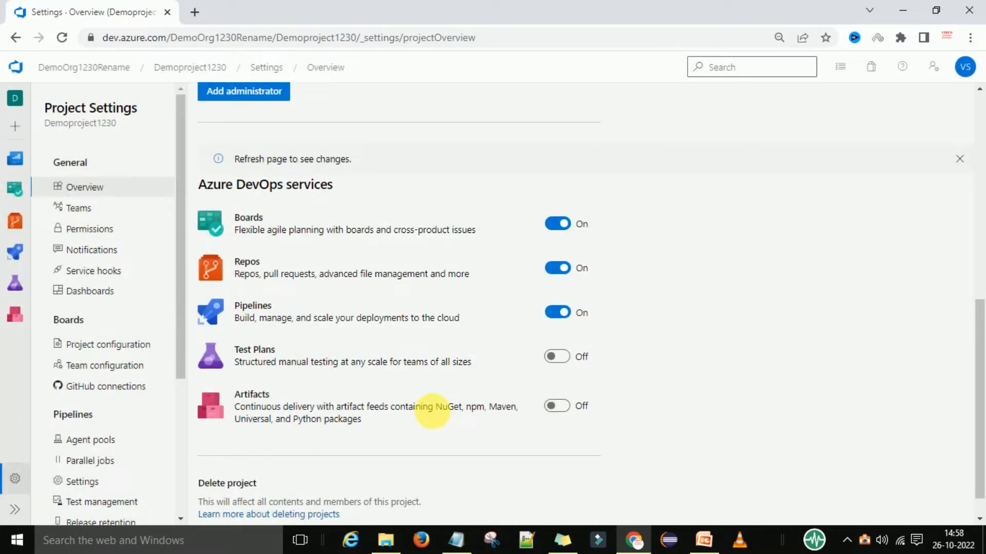
pyautogui.scroll(-1, 404, 291)
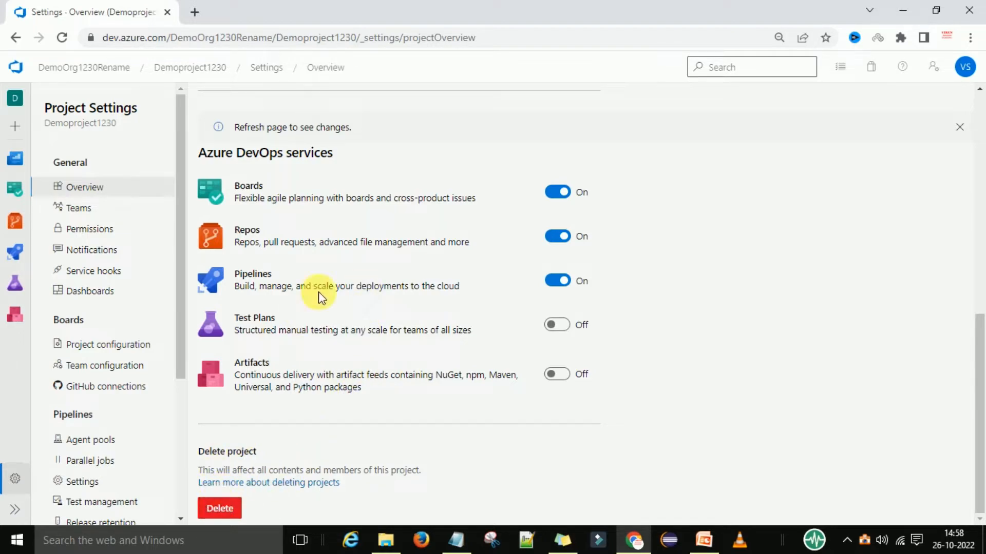
pyautogui.scroll(1, 398, 244)
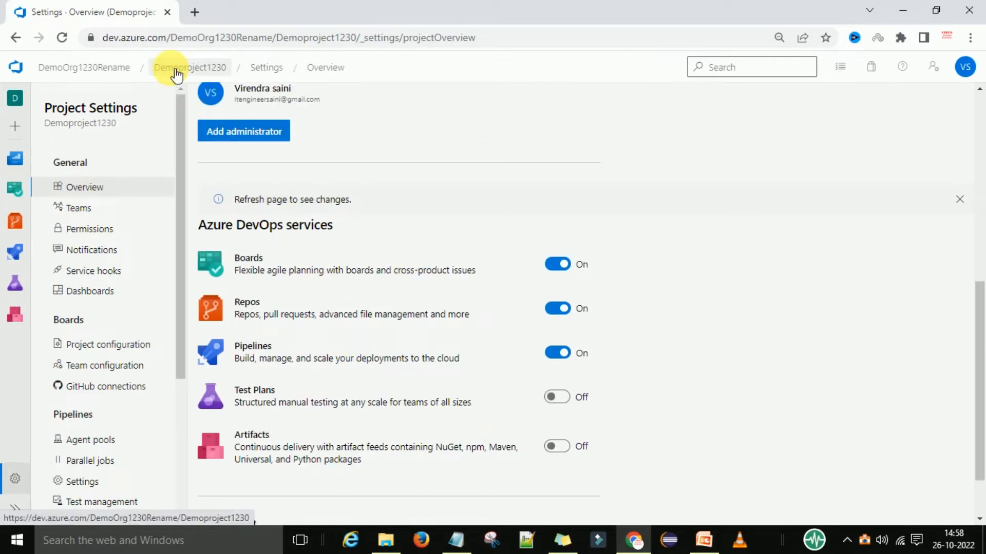
# Reopen Demoproject1230 from the project list to confirm only Boards, Repos and Pipelines remain.
pyautogui.click(95, 71)
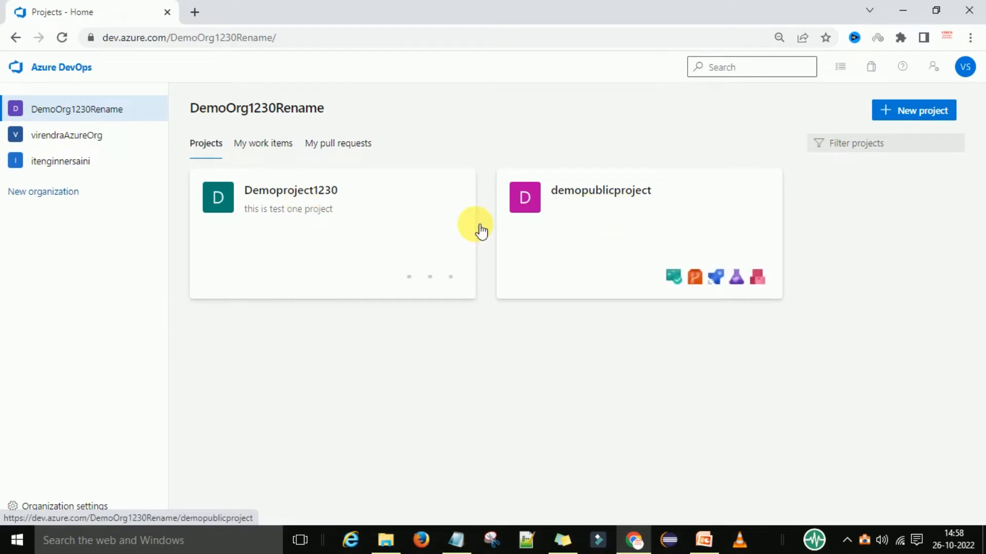
pyautogui.click(266, 227)
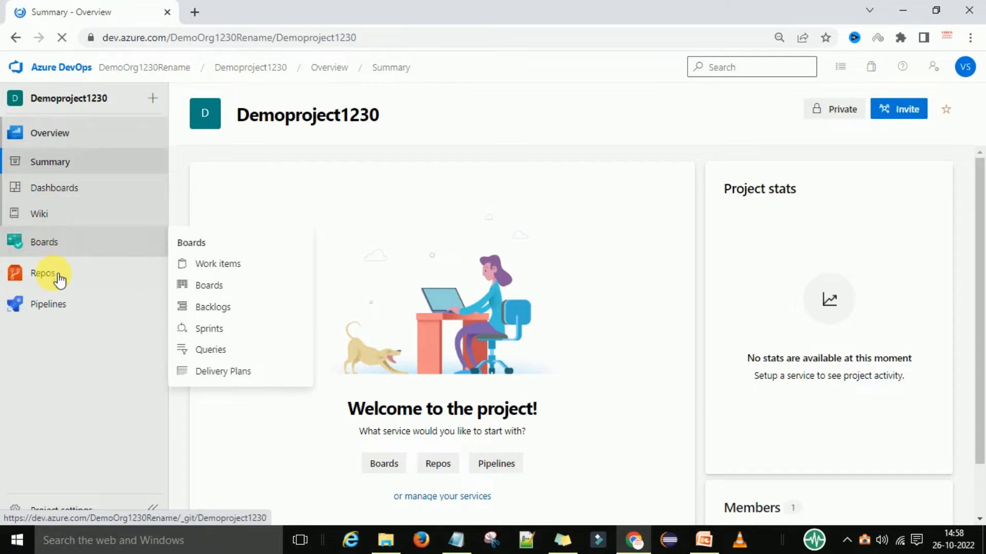
pyautogui.moveTo(56, 306)
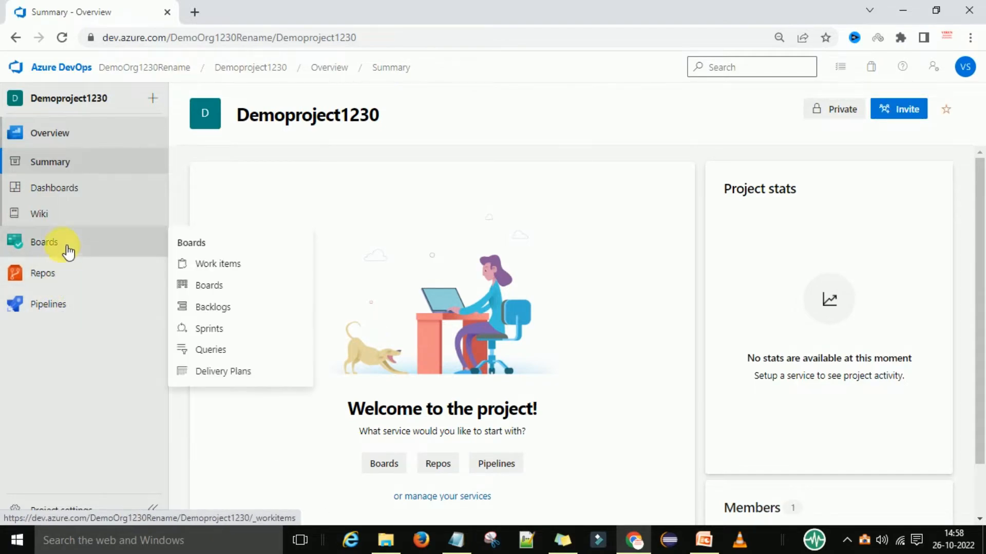
pyautogui.scroll(-1, 652, 359)
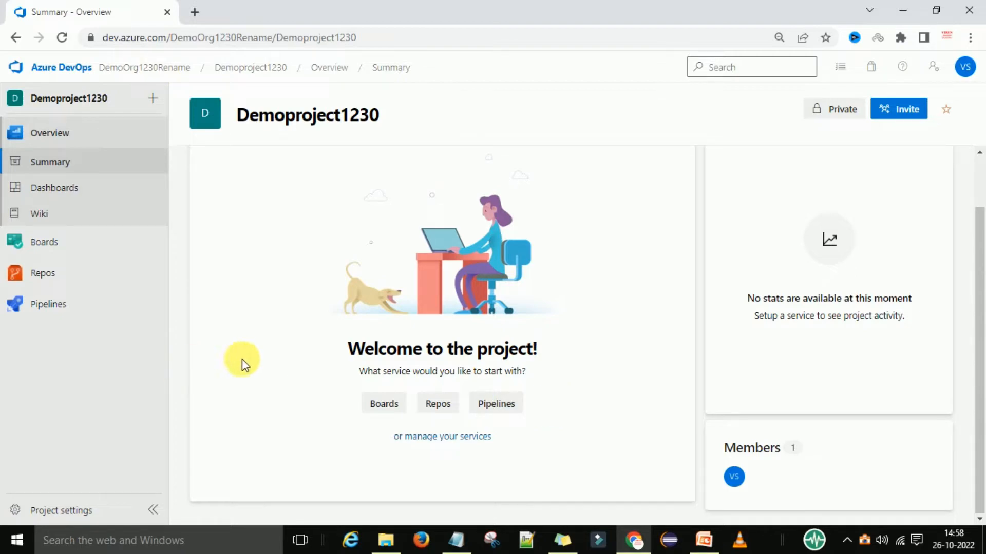
# Open the Demoproject1230 Team's member list through Project settings > Teams.
pyautogui.click(66, 510)
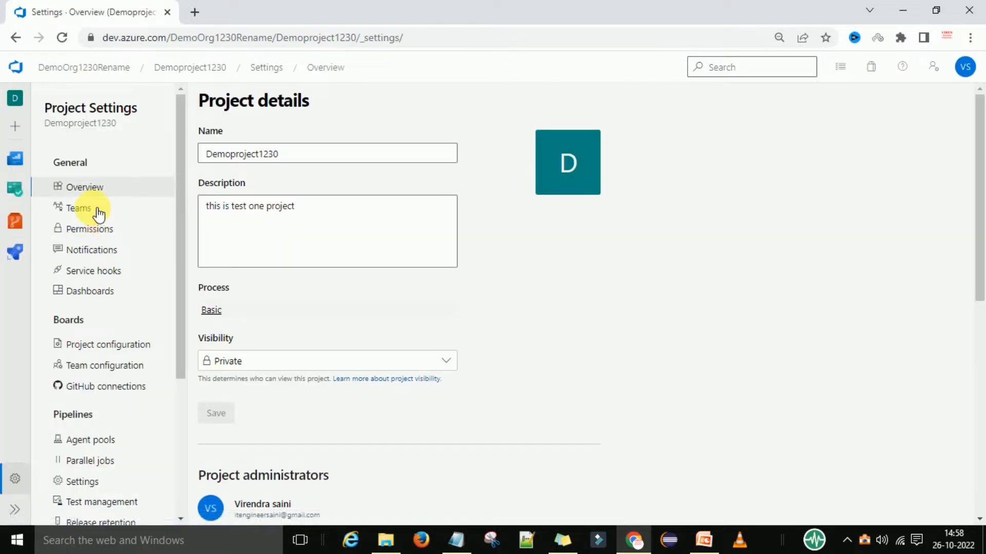
pyautogui.click(99, 215)
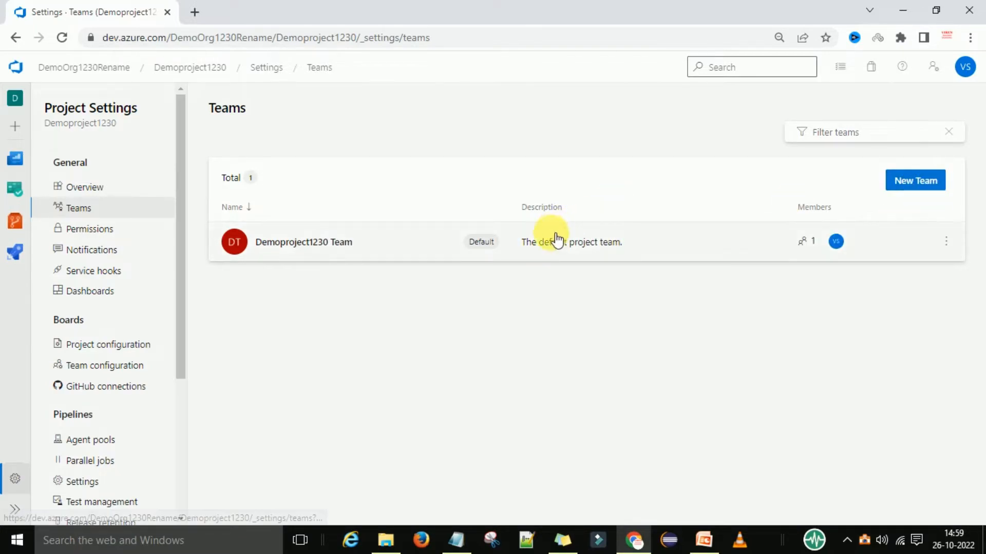
pyautogui.click(533, 249)
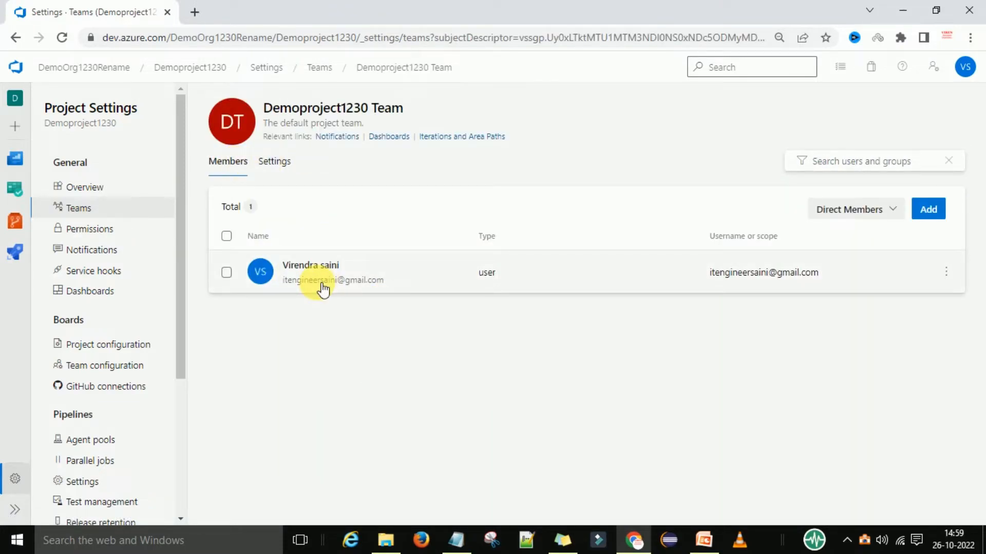
# Add the new user, found by their e-mail, as a second team member and save.
pyautogui.click(927, 209)
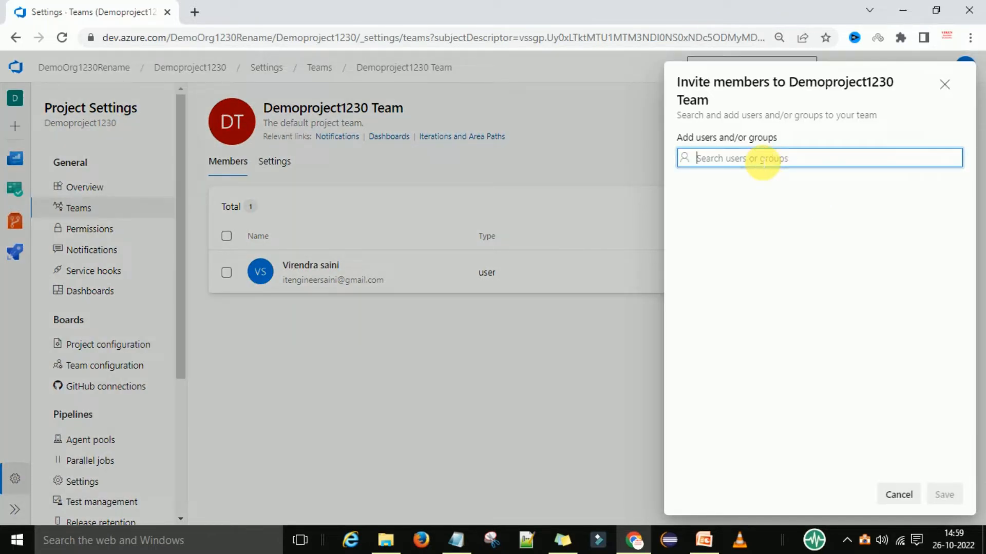
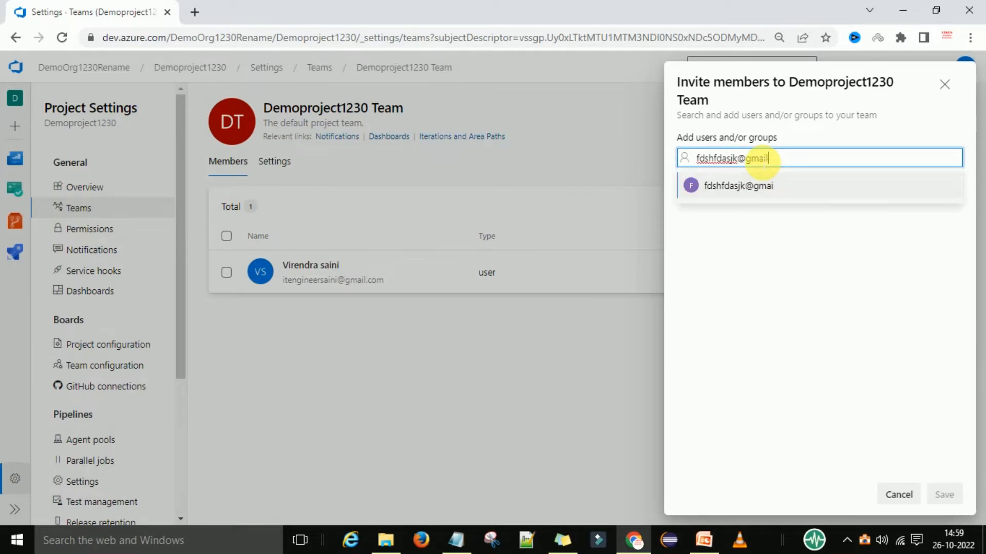
pyautogui.click(758, 184)
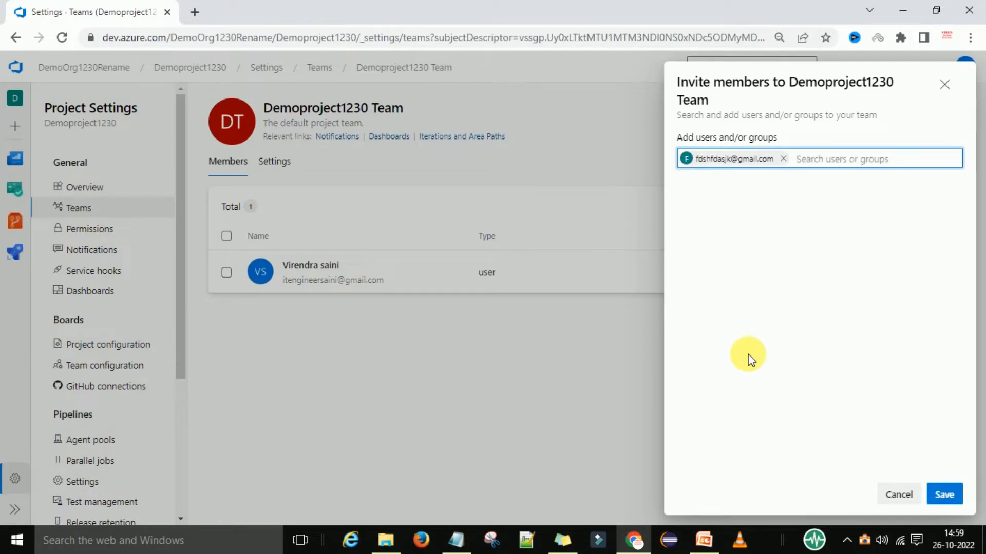
pyautogui.click(944, 495)
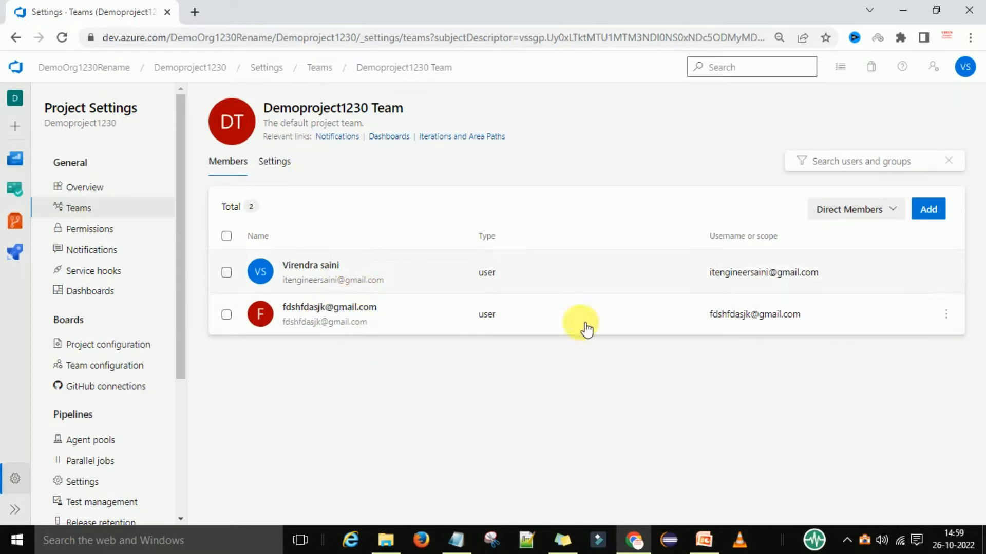
# Switch the member list to Expanded Members, then open the team's Settings.
pyautogui.click(946, 272)
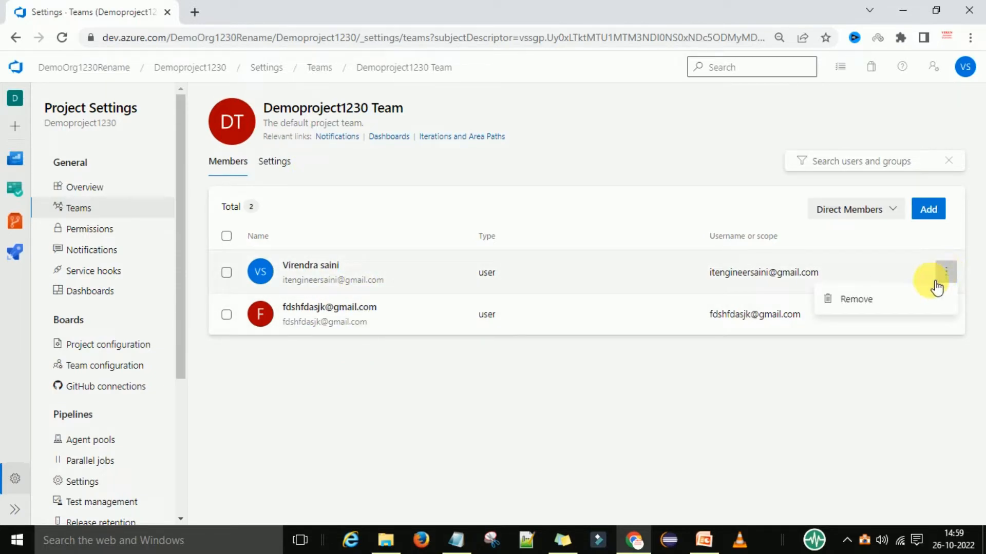
pyautogui.click(946, 318)
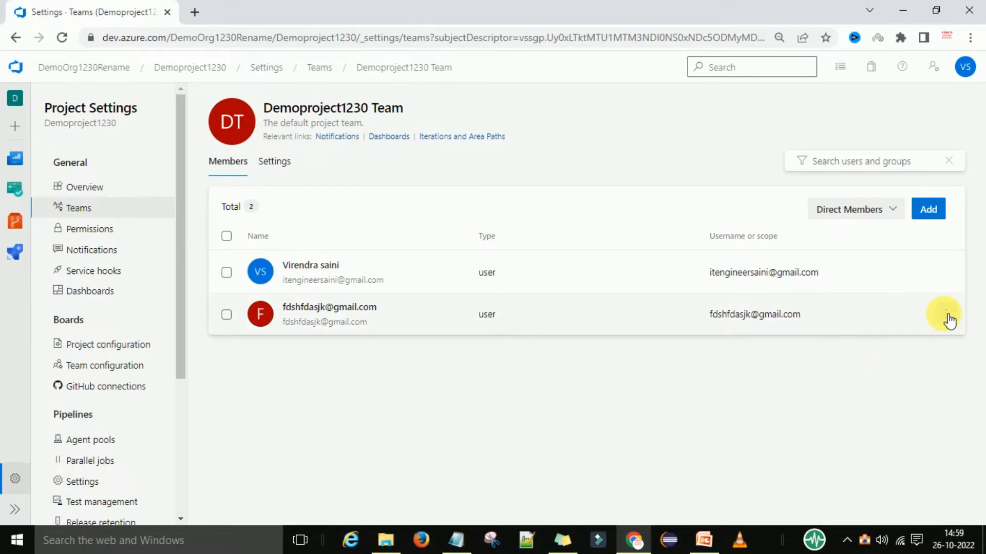
pyautogui.click(947, 318)
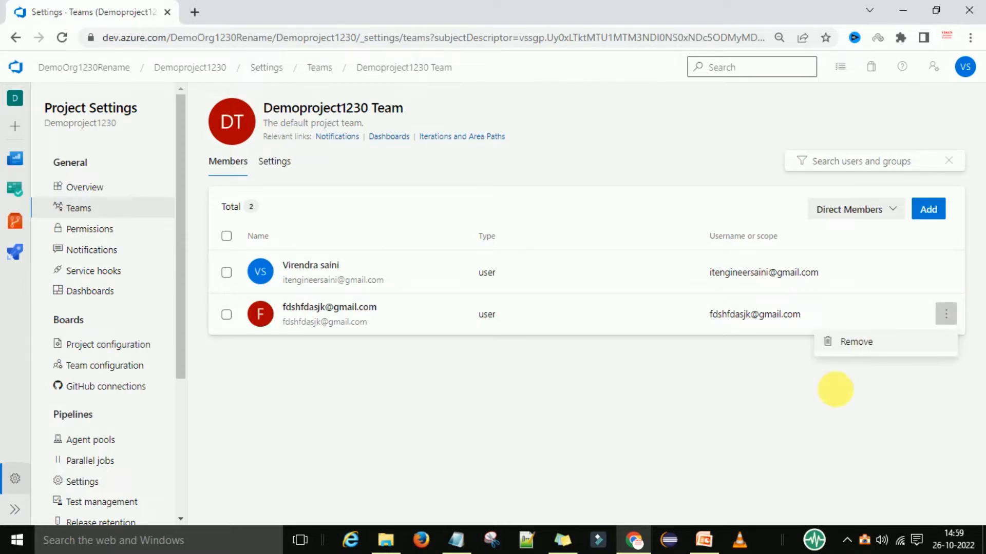
pyautogui.click(834, 389)
pyautogui.click(859, 215)
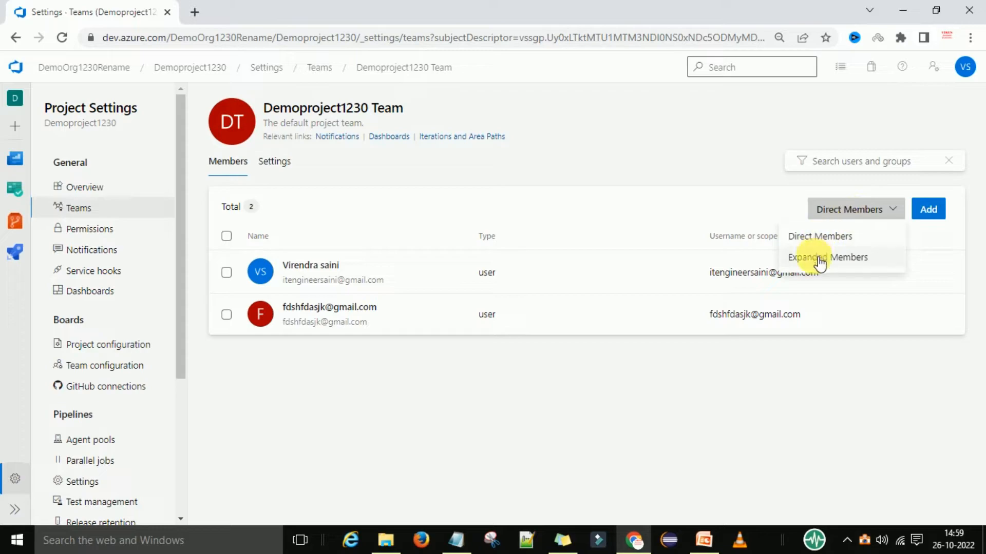
pyautogui.click(841, 239)
pyautogui.click(854, 215)
pyautogui.click(852, 256)
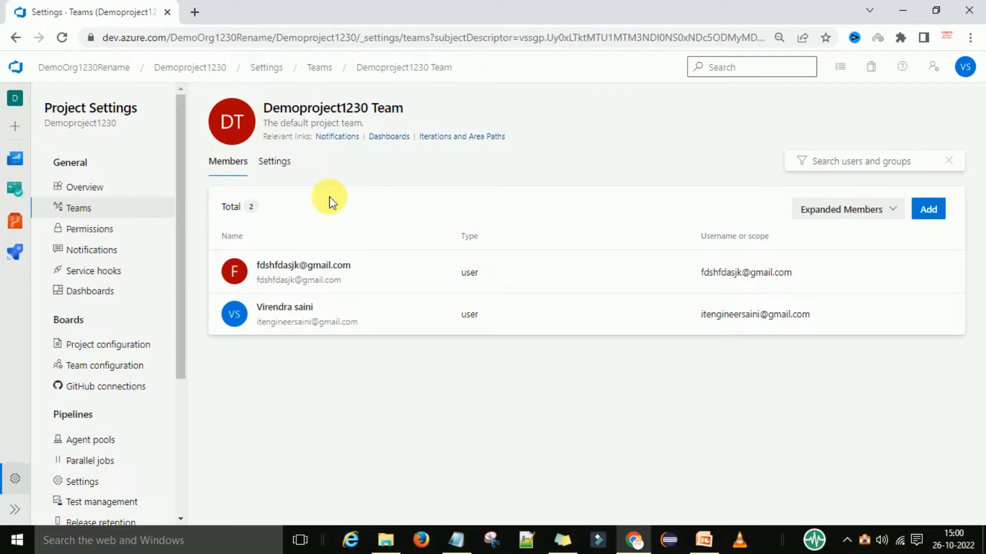
pyautogui.click(272, 161)
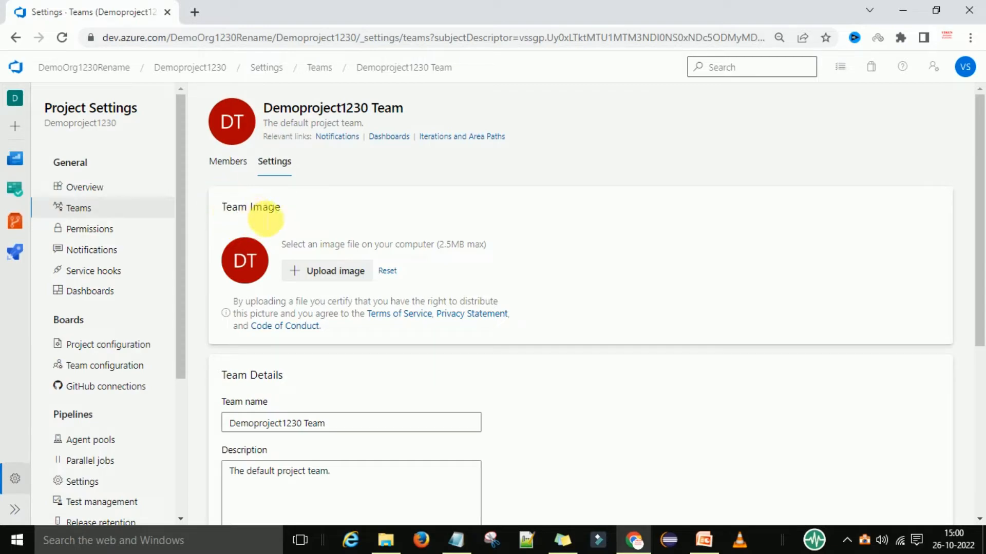
# Rename the team 'Demoproject1230 Team1' with description 'The default project team1' and save.
pyautogui.scroll(-1, 265, 218)
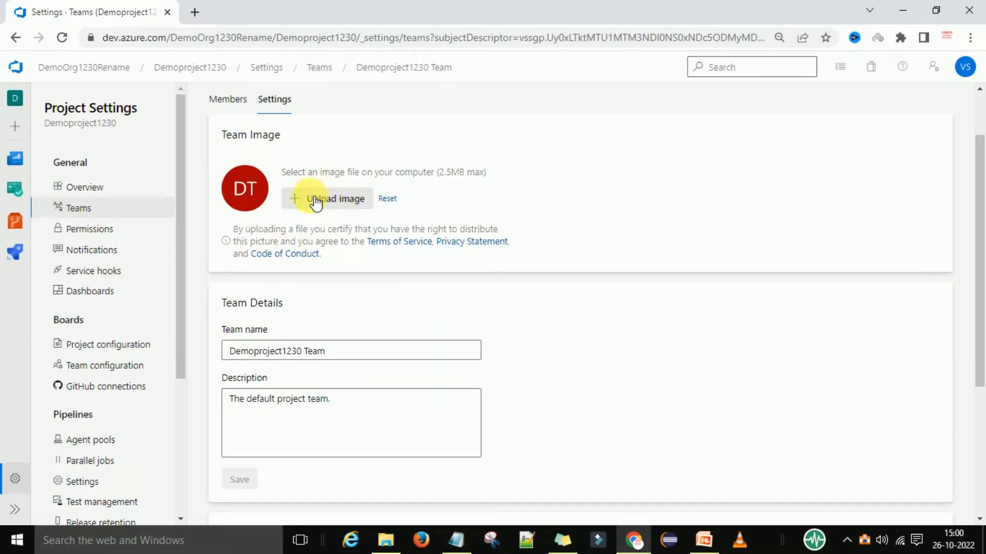
pyautogui.scroll(-1, 570, 366)
pyautogui.scroll(-1, 571, 367)
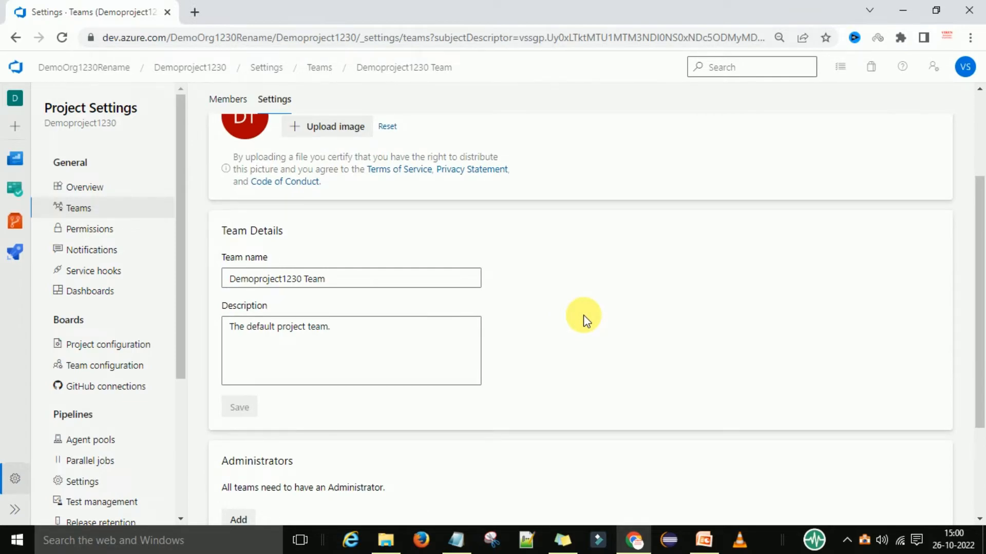
pyautogui.scroll(2, 584, 315)
pyautogui.scroll(-2, 603, 346)
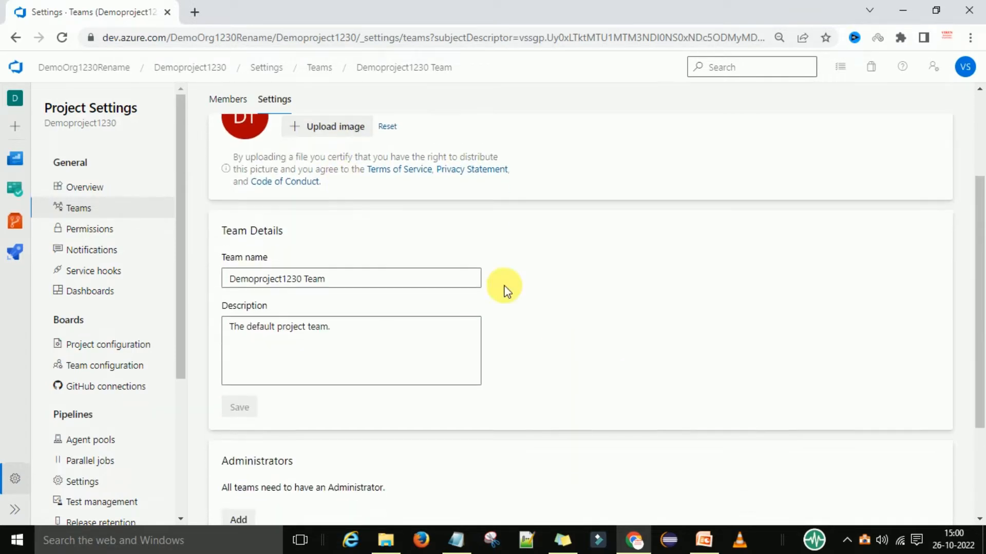
pyautogui.click(333, 286)
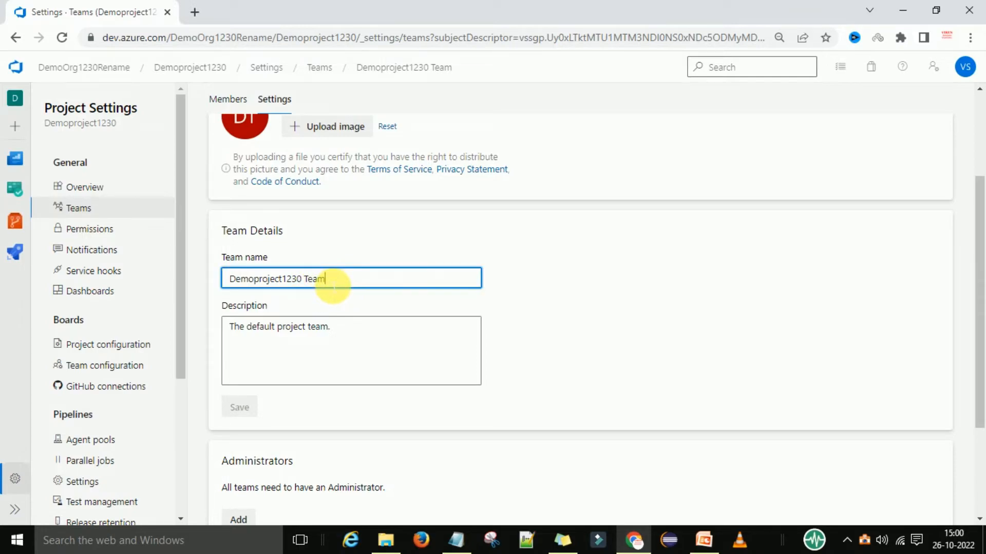
pyautogui.write('1')
pyautogui.scroll(-1, 314, 292)
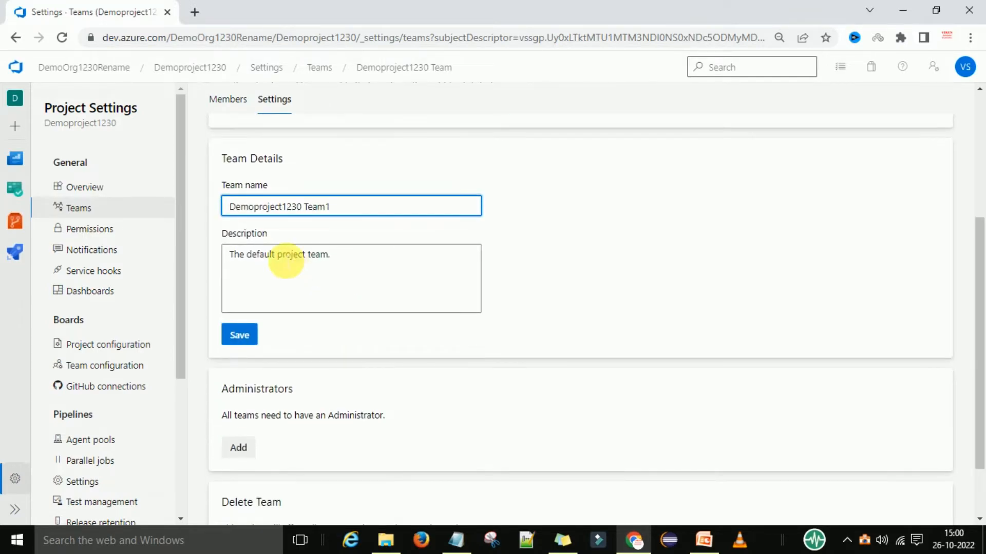
pyautogui.click(337, 258)
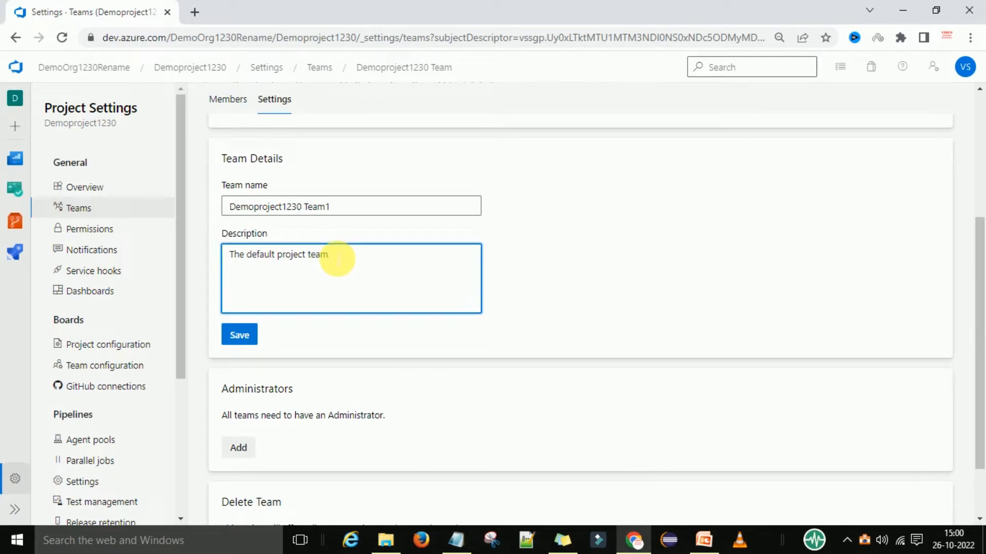
pyautogui.write('1')
pyautogui.click(252, 336)
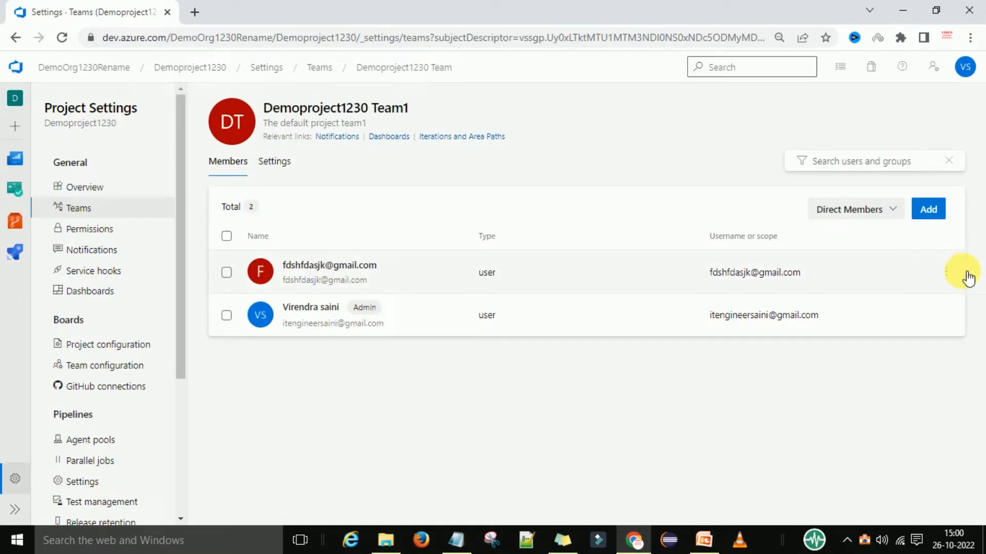
# Remove the extra member from the team and return to the Teams list.
pyautogui.click(948, 274)
pyautogui.click(859, 300)
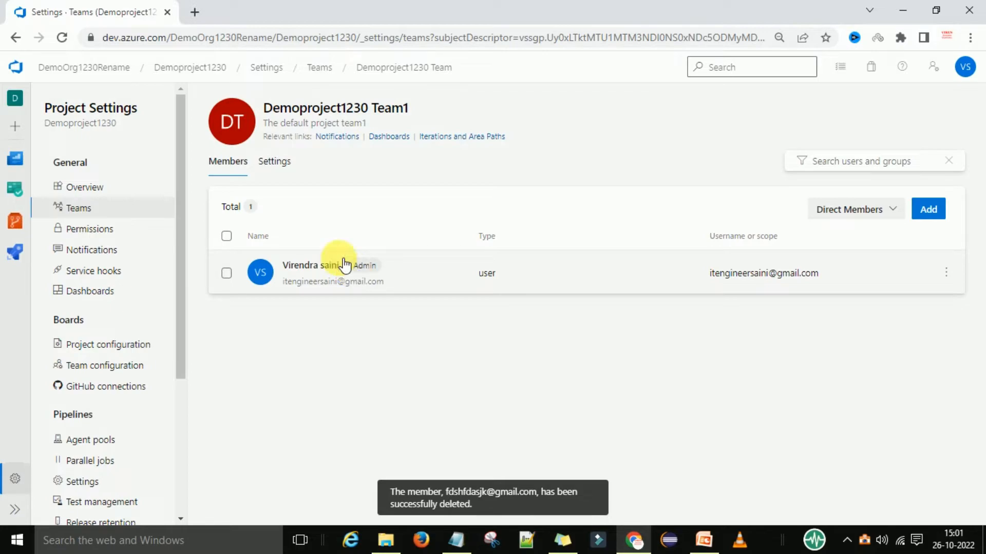
pyautogui.click(82, 208)
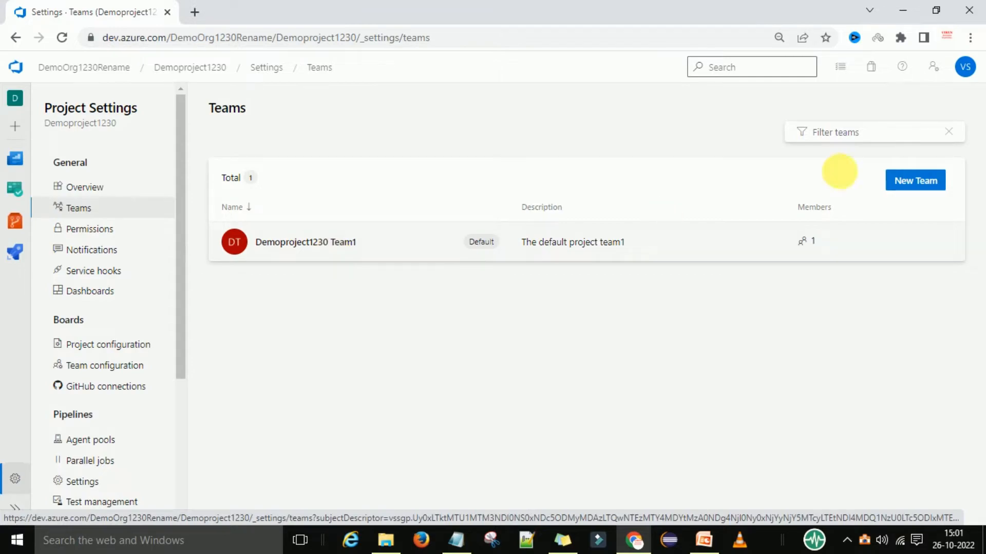
# Create a new team named 'TEam 2', dropping the invalid 'fsadf' member before creating.
pyautogui.click(913, 179)
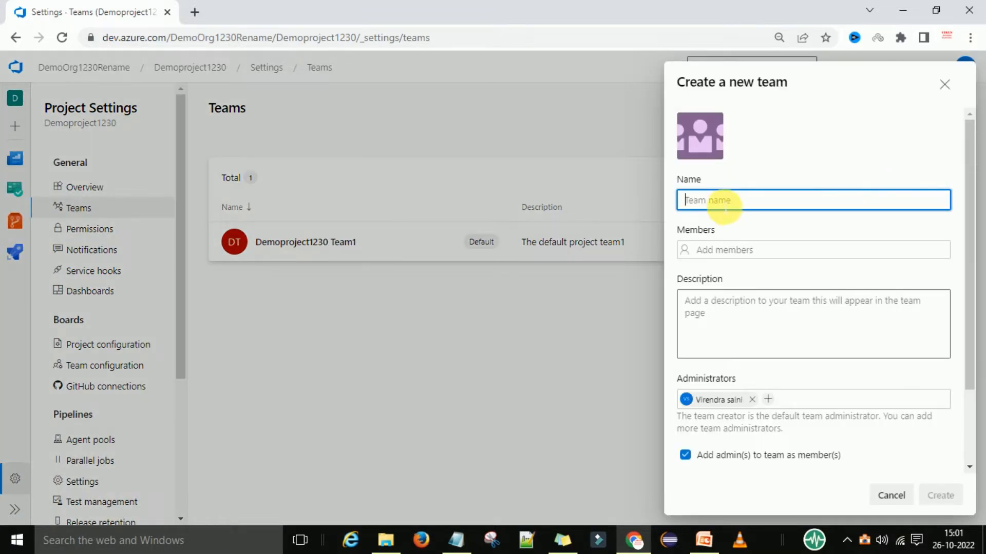
pyautogui.write('TEam 2')
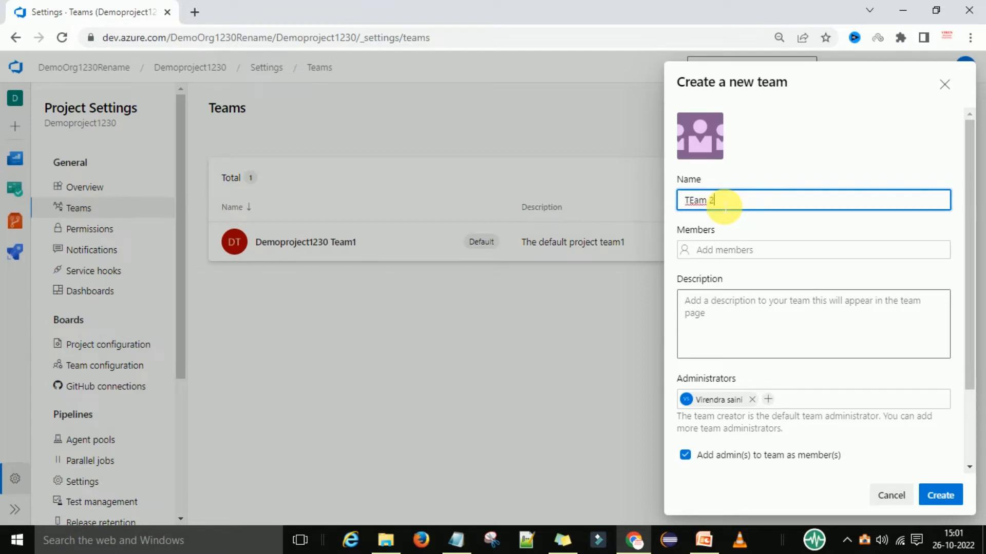
pyautogui.click(734, 250)
pyautogui.write('a')
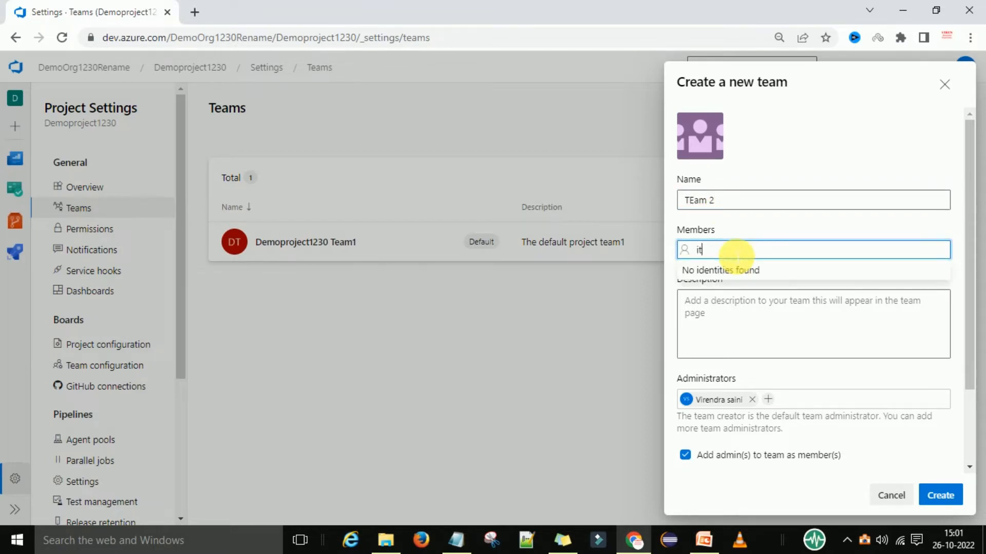
pyautogui.press('BackSpace')
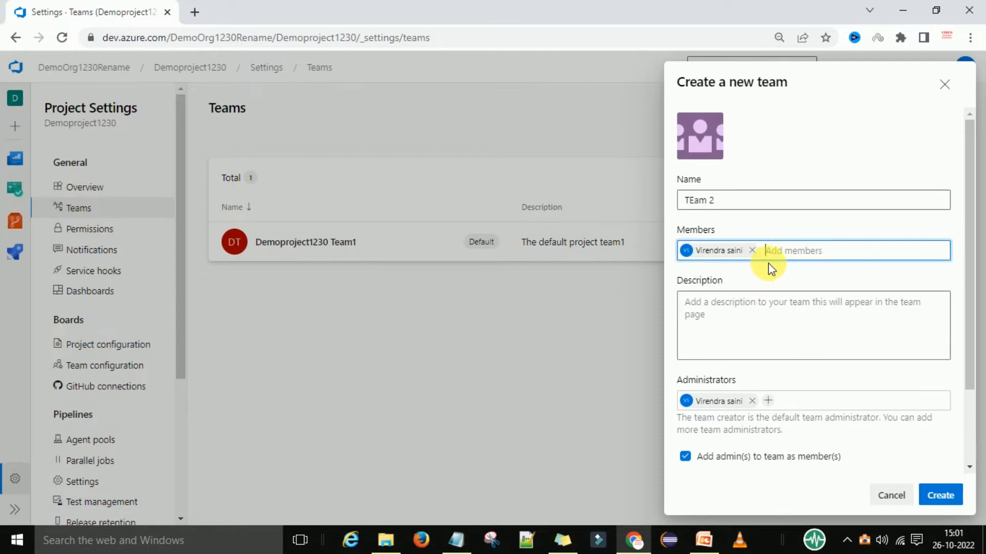
pyautogui.write('f')
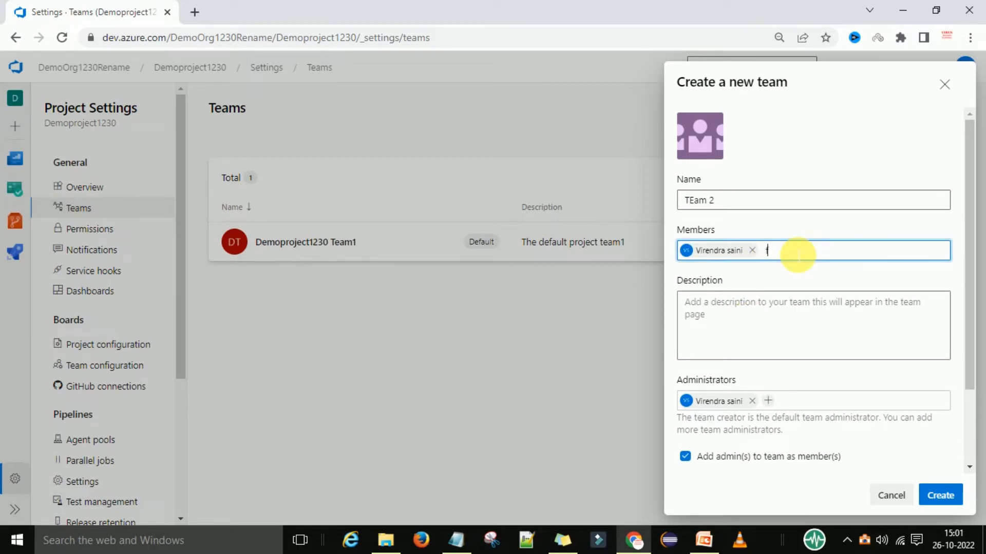
pyautogui.write('sadf')
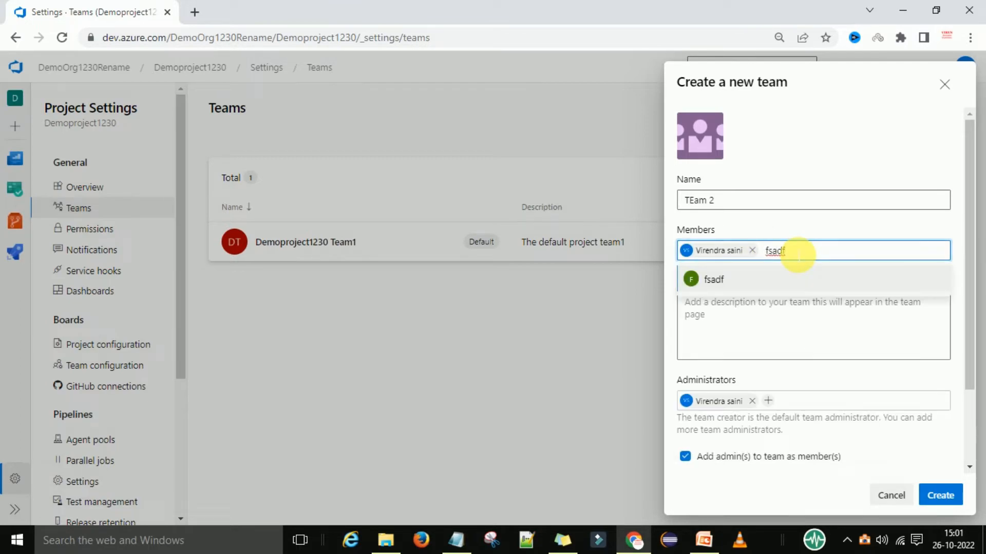
pyautogui.click(737, 282)
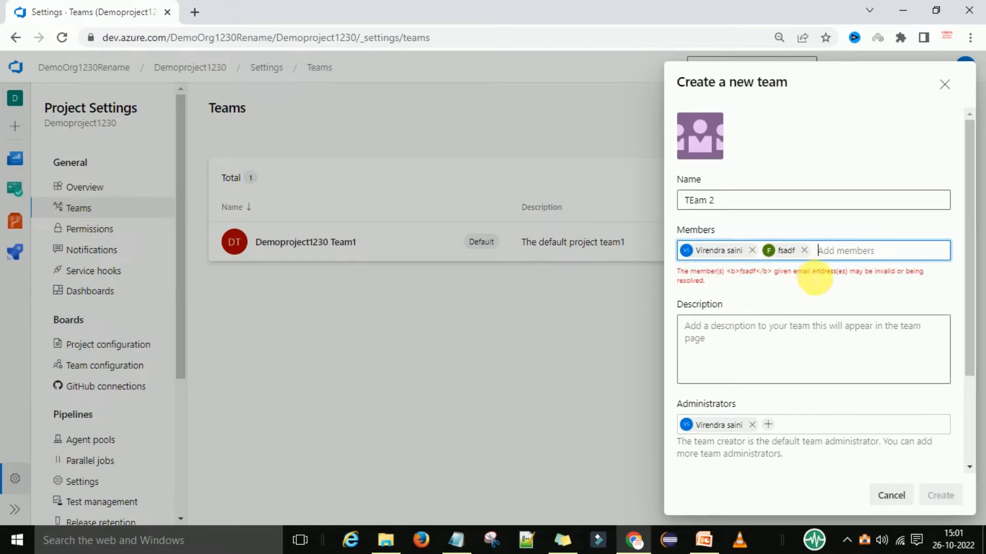
pyautogui.click(804, 250)
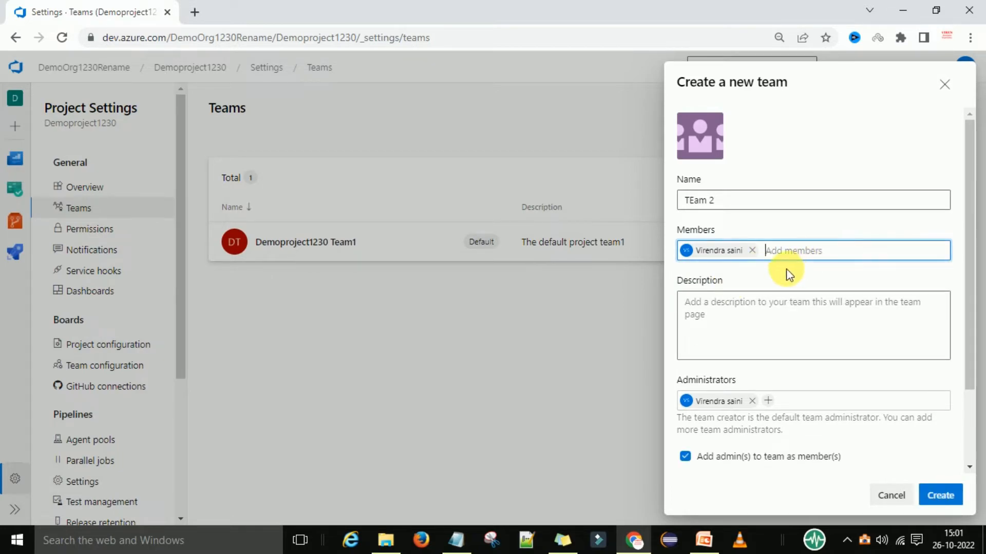
pyautogui.scroll(-2, 754, 352)
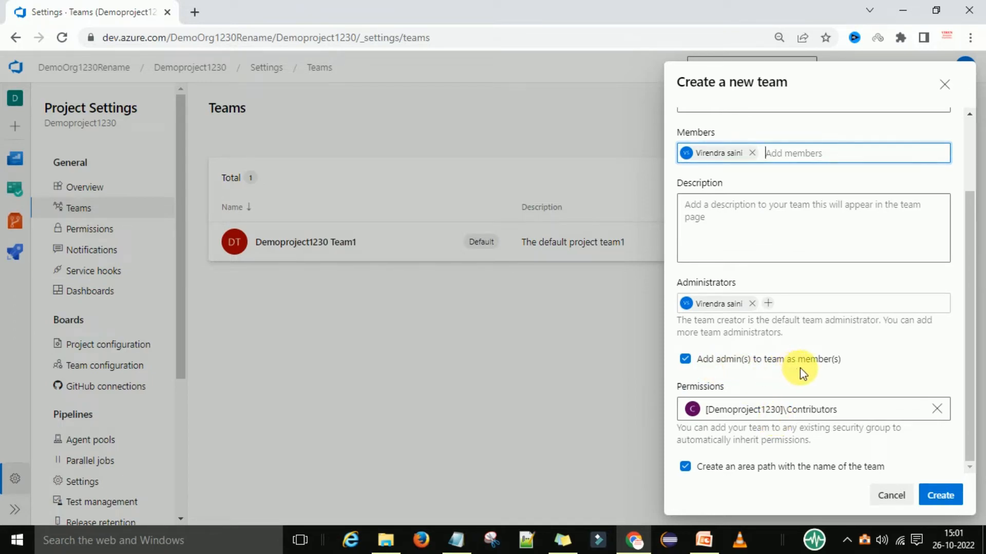
pyautogui.click(945, 501)
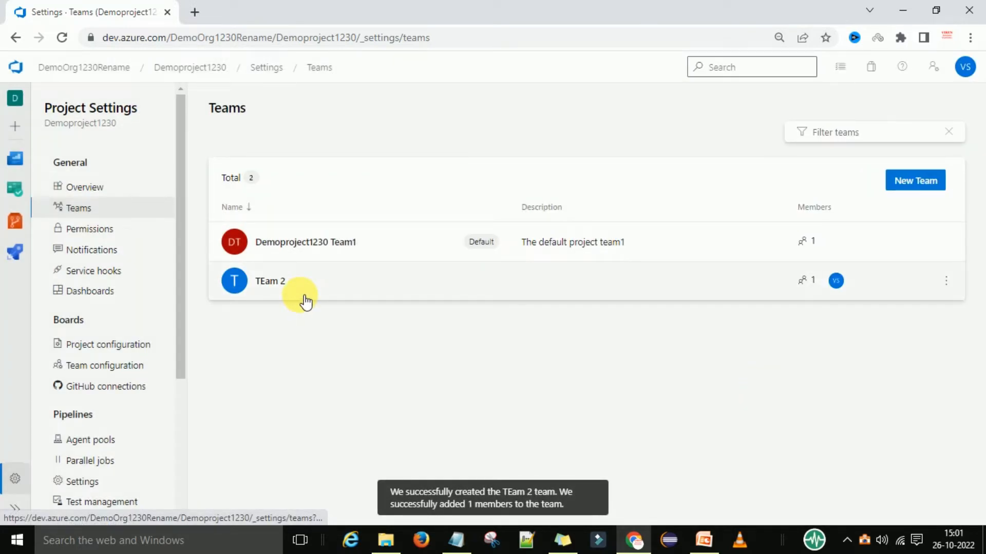
# Open TEam 2, then view the project's Permissions page listing both teams.
pyautogui.click(313, 294)
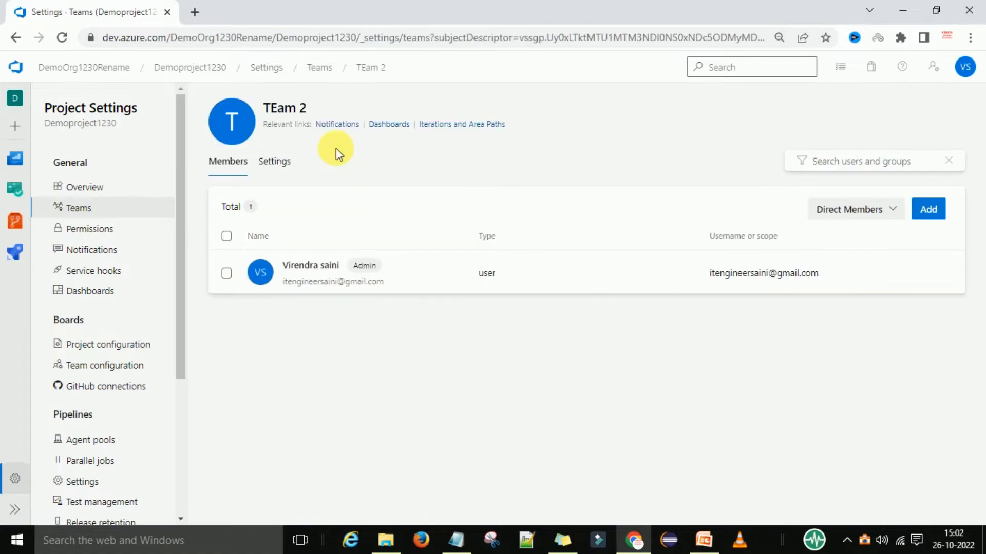
pyautogui.click(87, 229)
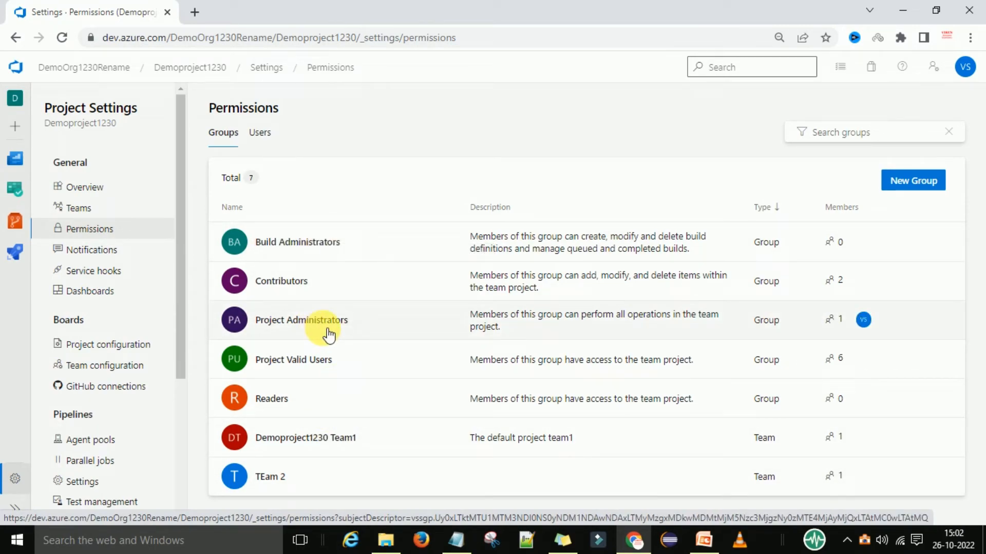
# Browse the Notifications, Project configuration and Team configuration settings pages.
pyautogui.click(97, 255)
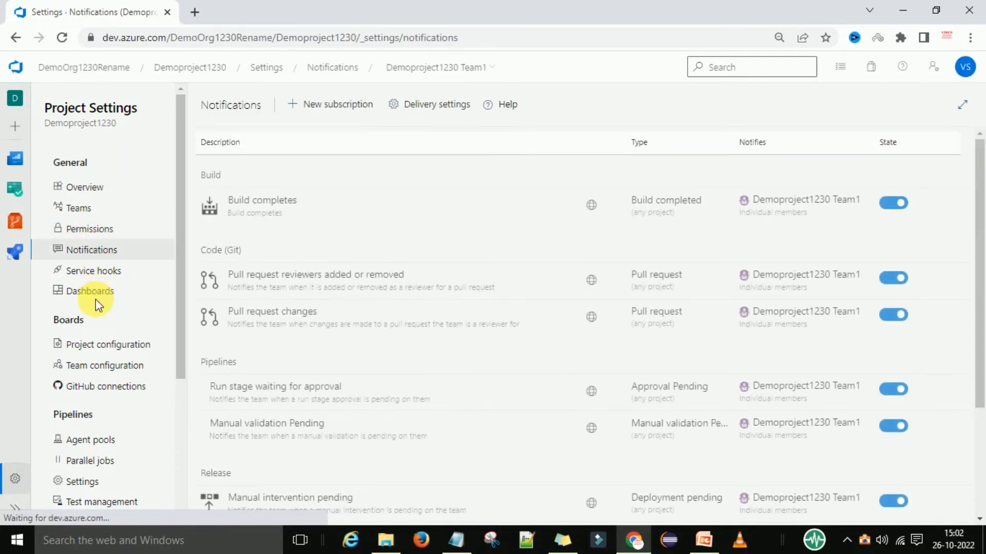
pyautogui.scroll(-3, 108, 310)
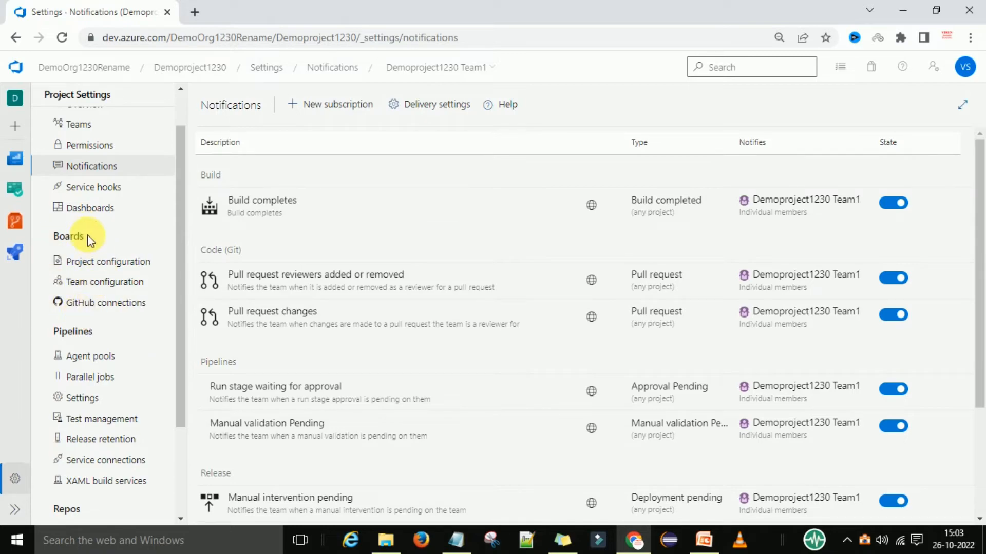
pyautogui.click(103, 261)
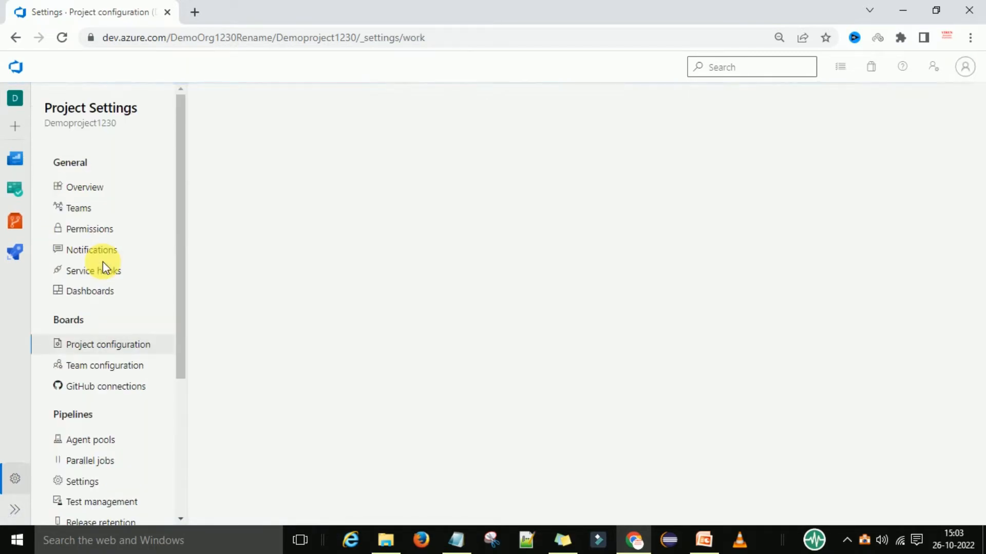
pyautogui.scroll(-1, 130, 349)
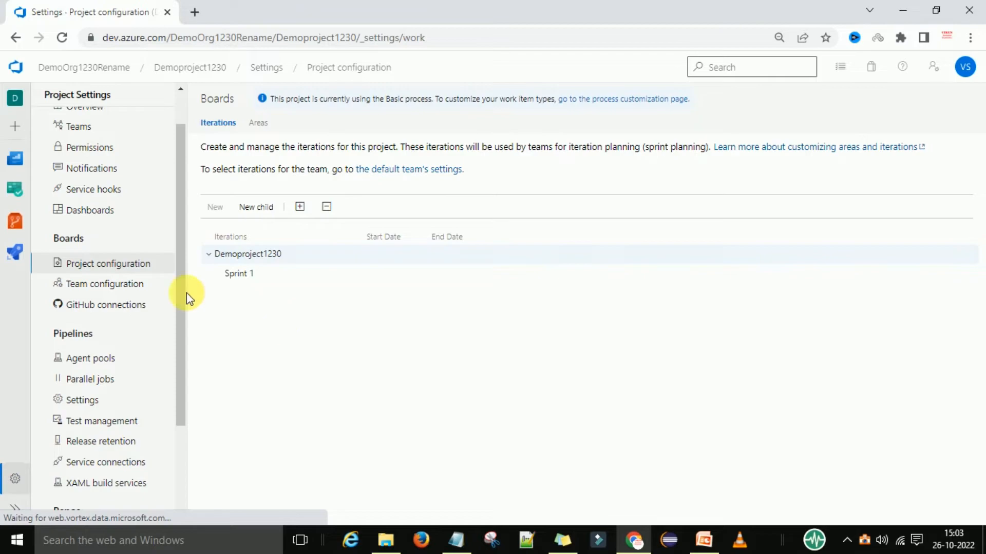
pyautogui.click(117, 286)
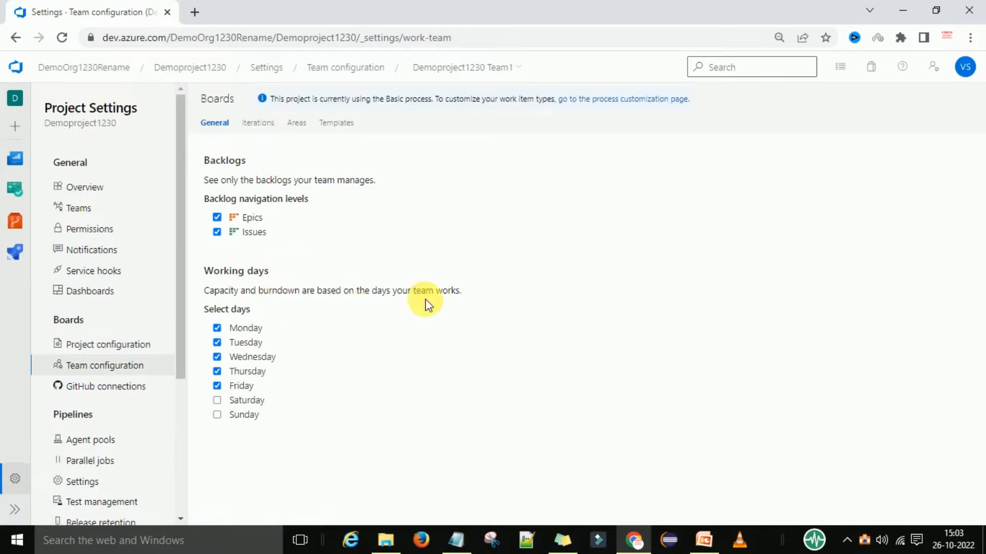
# Review GitHub connections, return to the organization home, and switch to ADO.pptx in PowerPoint.
pyautogui.click(101, 386)
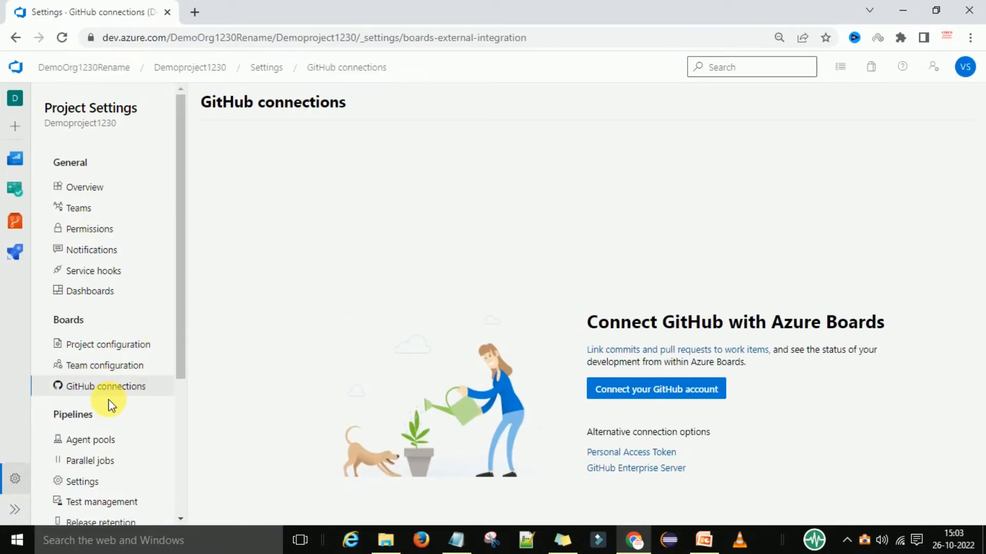
pyautogui.scroll(-3, 129, 390)
pyautogui.scroll(-3, 147, 381)
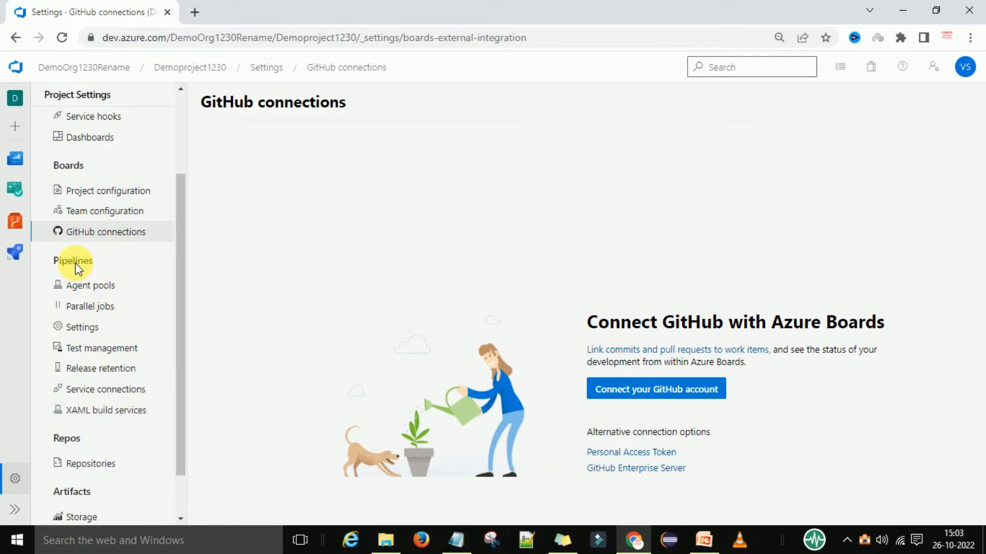
pyautogui.scroll(-1, 125, 293)
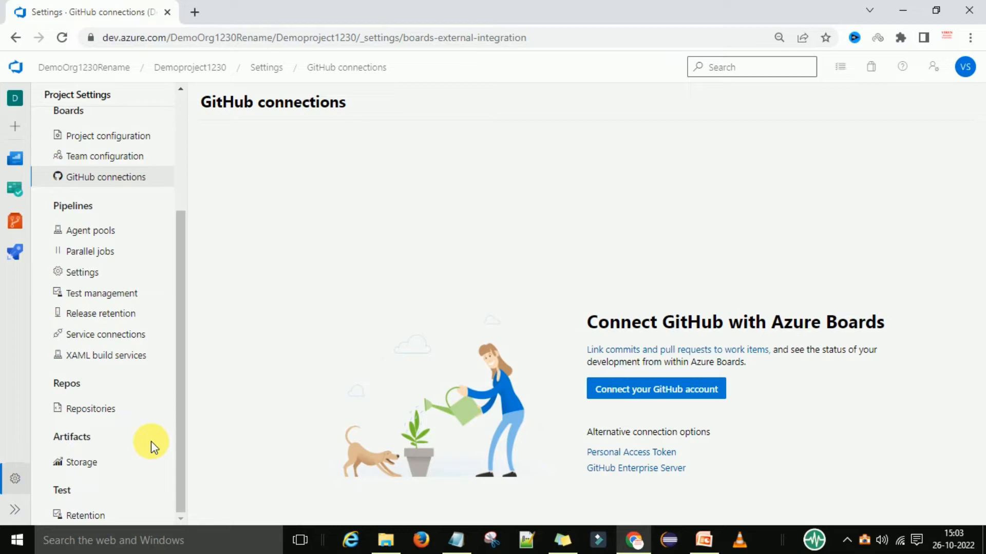
pyautogui.scroll(4, 150, 442)
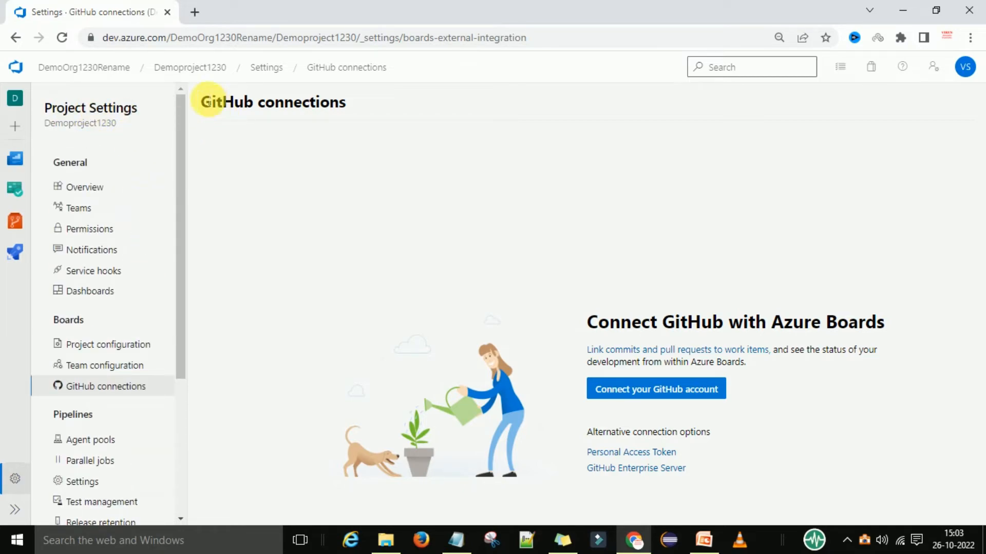
pyautogui.click(83, 67)
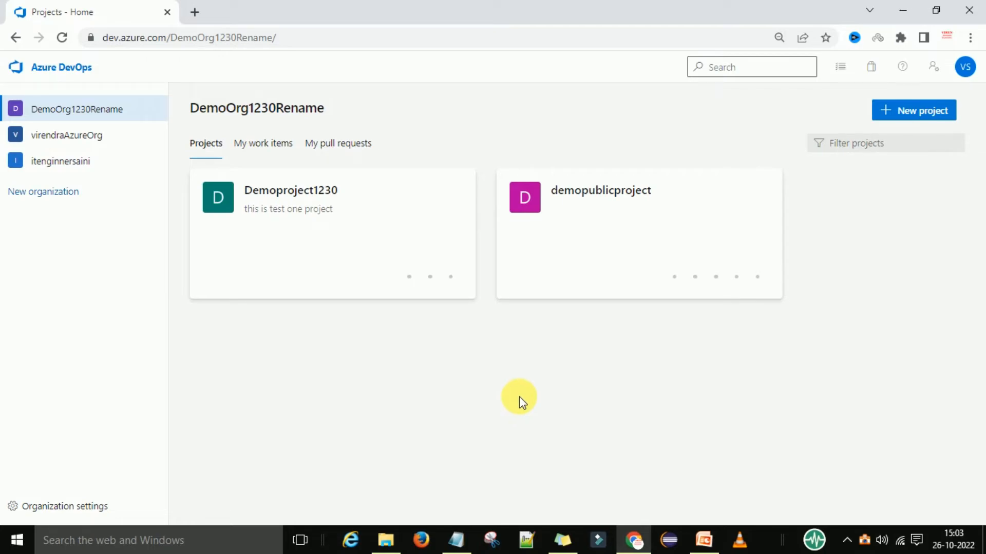
pyautogui.click(703, 539)
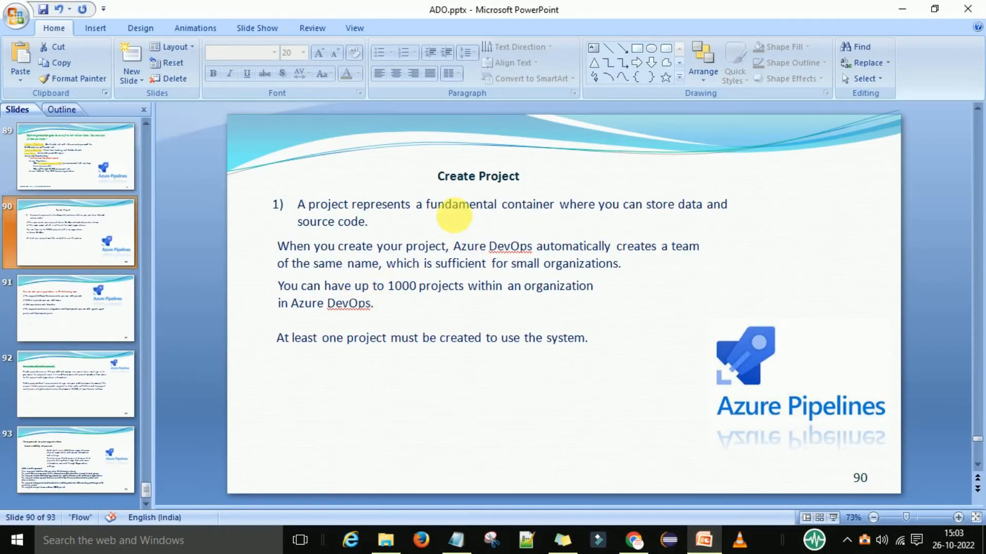